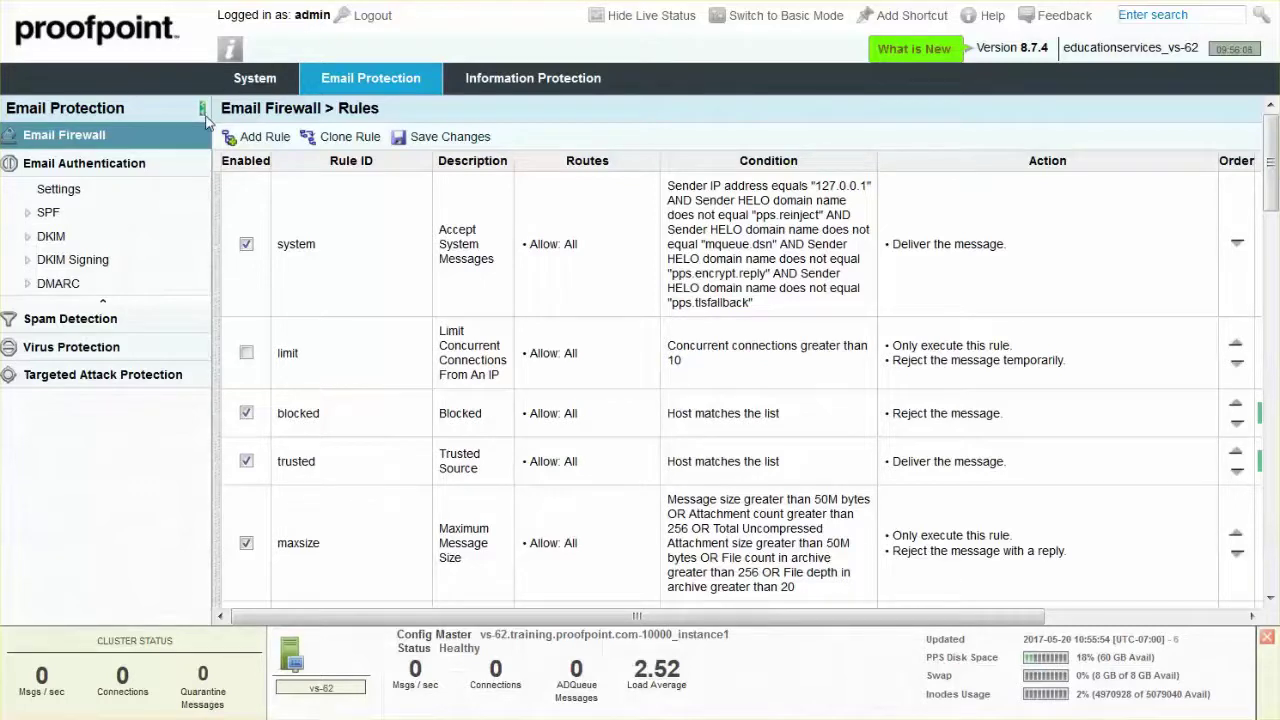
# - Turn SPF processing on in SPF General settings and save, keeping default_inbound required and outbound/spfsafe disabled
pyautogui.click(43, 217)
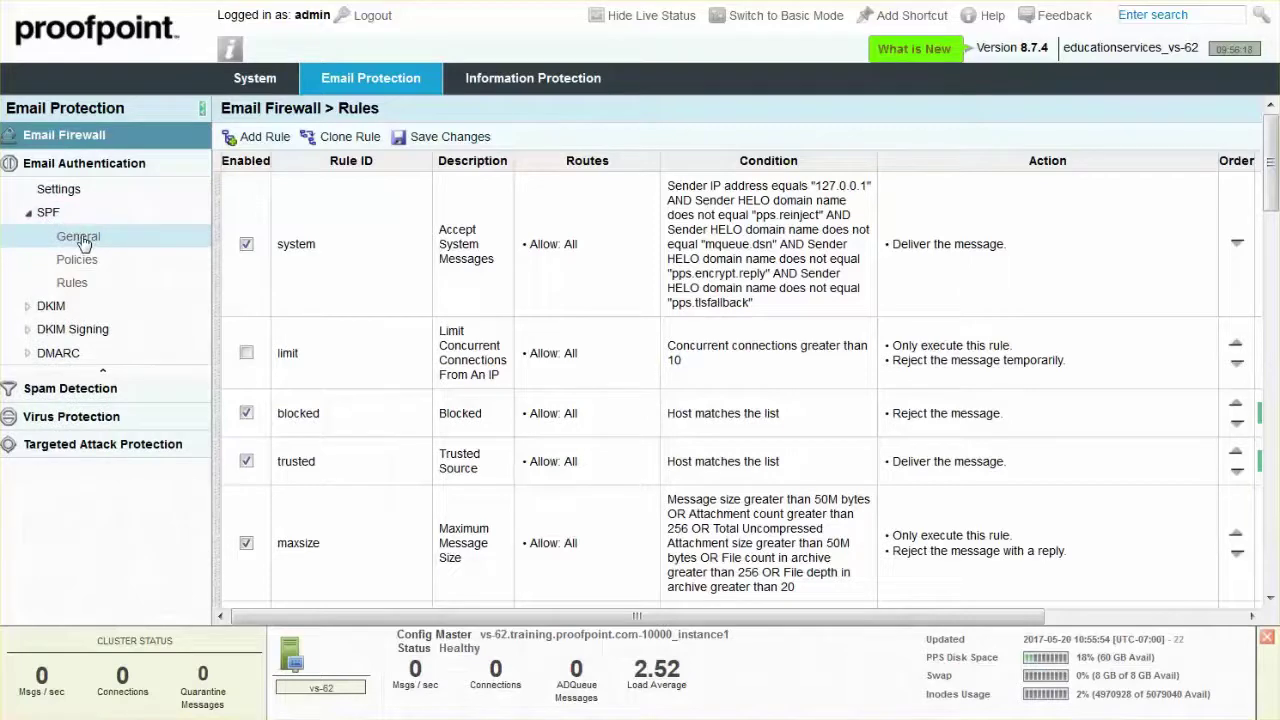
pyautogui.click(82, 240)
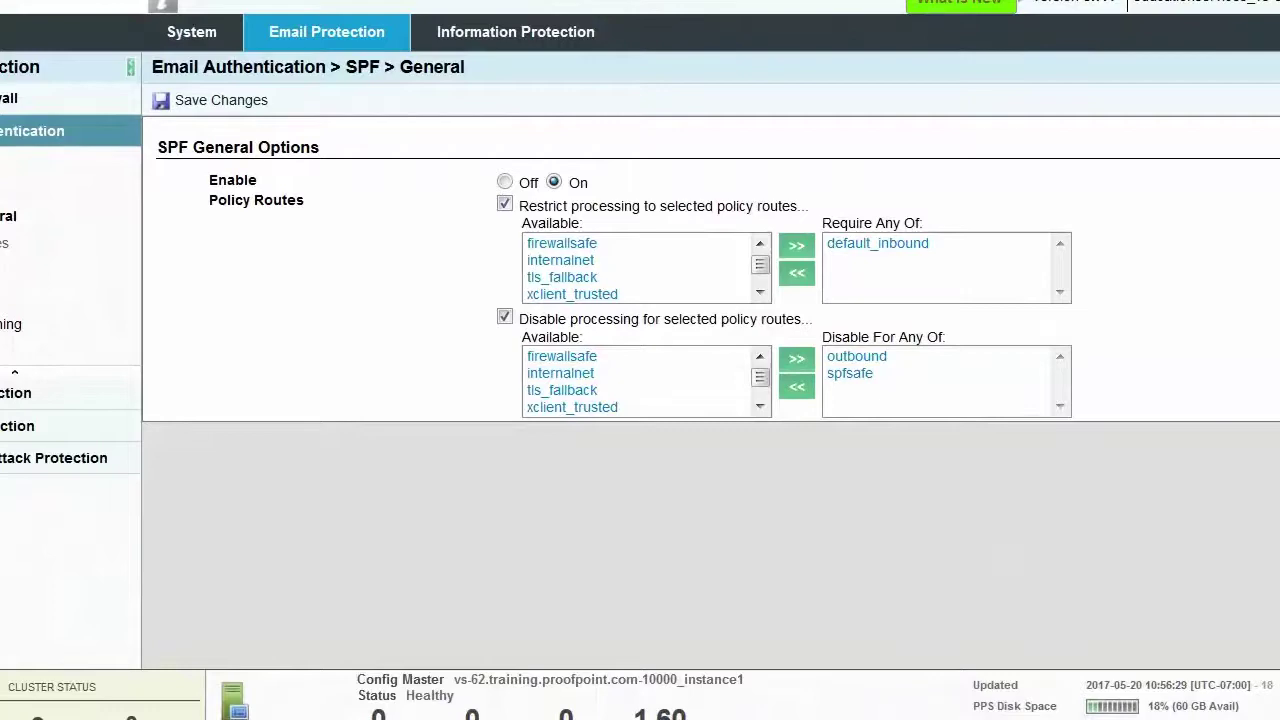
pyautogui.click(504, 181)
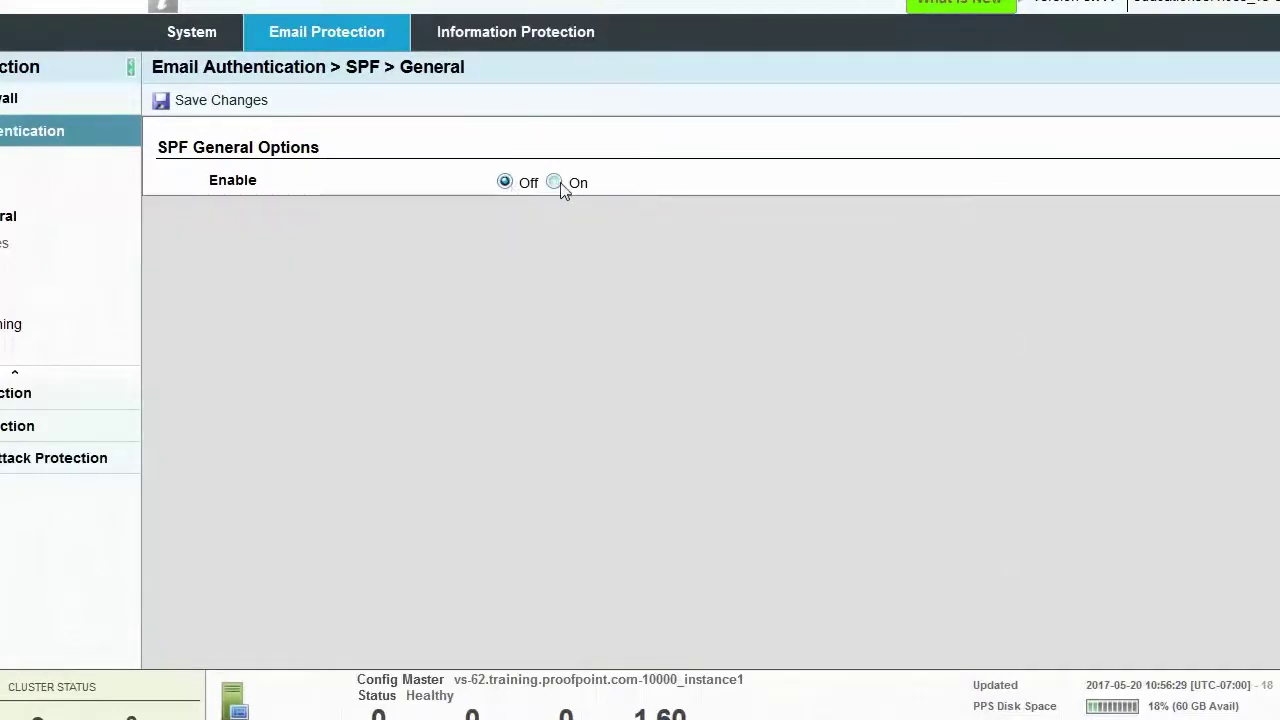
pyautogui.click(554, 183)
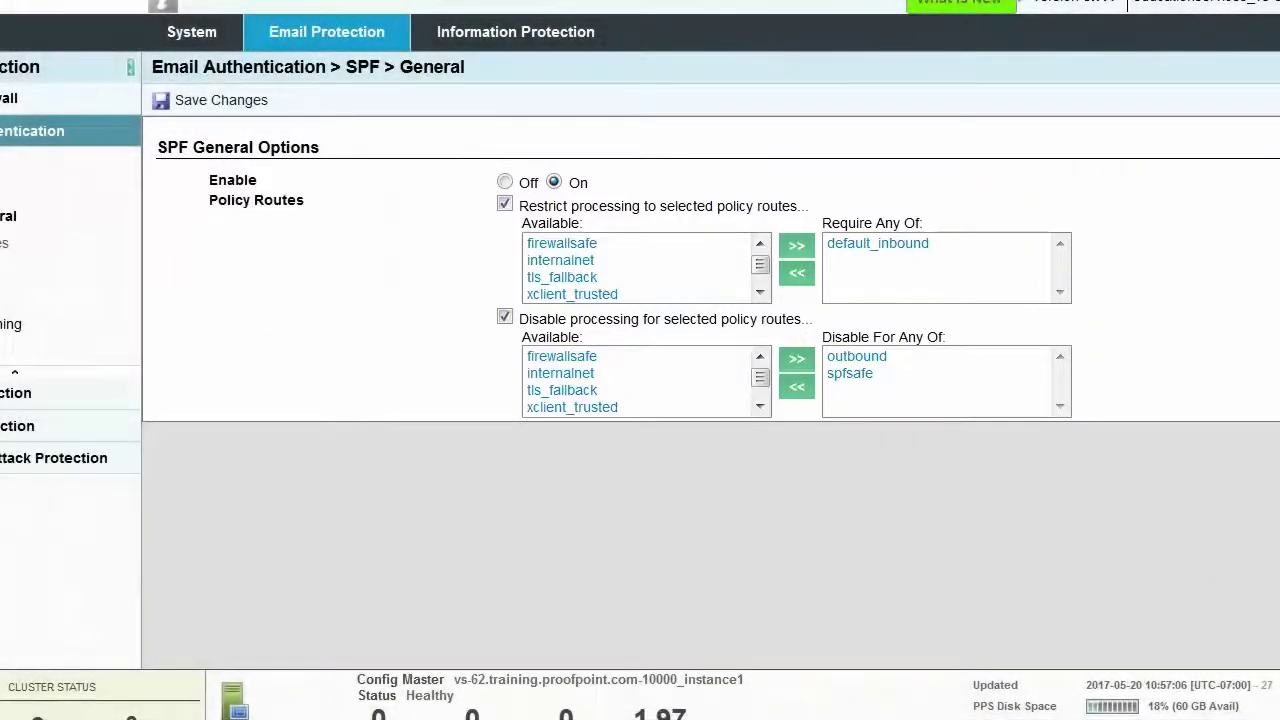
pyautogui.click(229, 100)
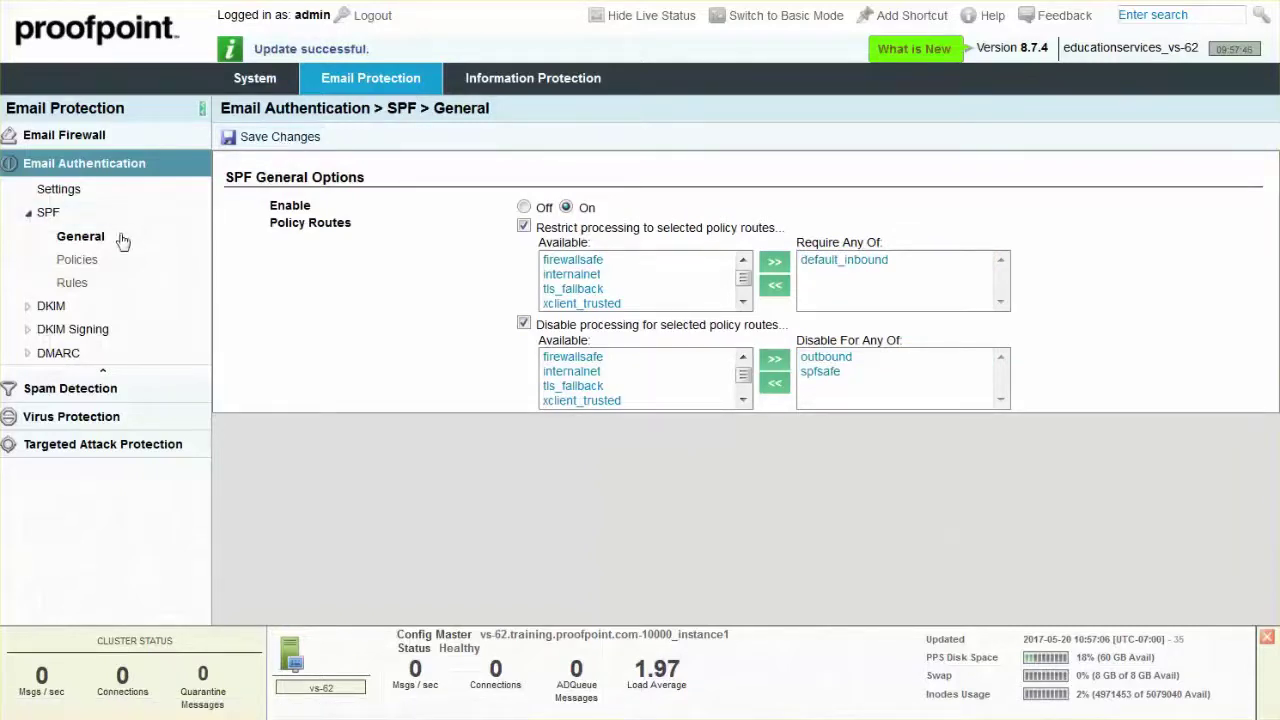
# - Edit the SPF Hard Fail rule and keep Quarantine message checked for the SFP Hard Fail folder
pyautogui.click(75, 285)
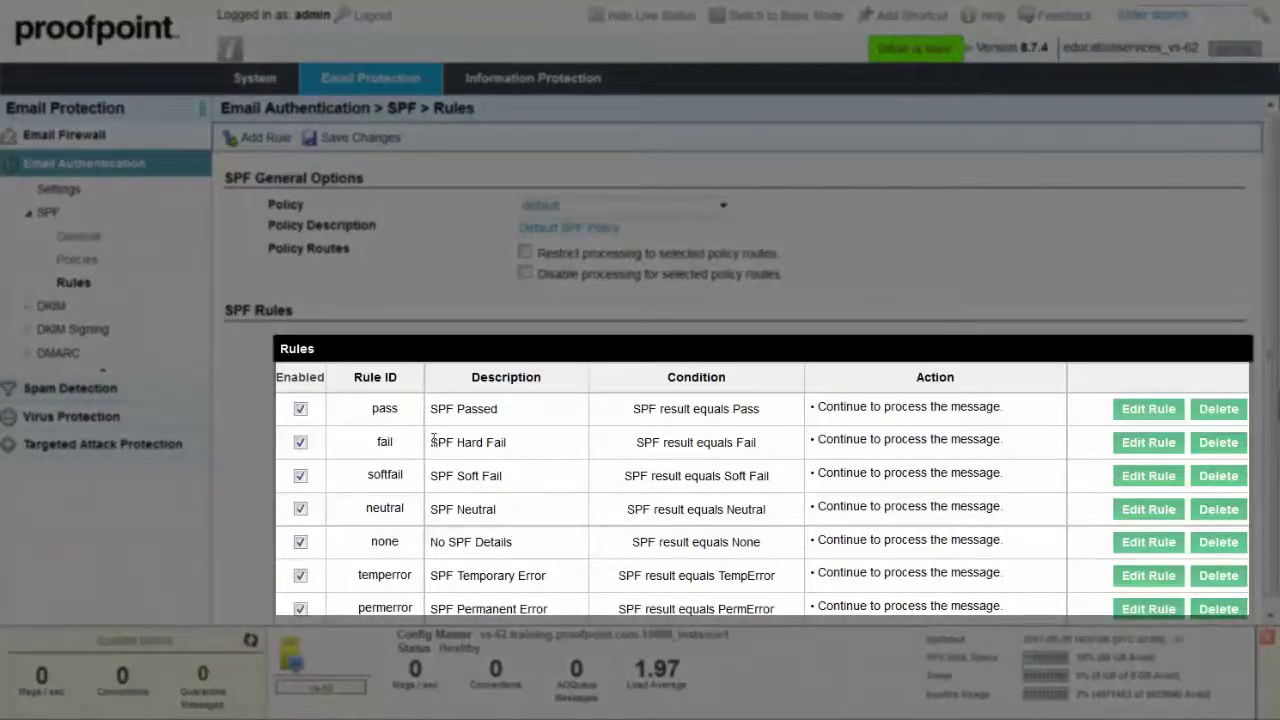
pyautogui.moveTo(431, 442); pyautogui.dragTo(514, 446)
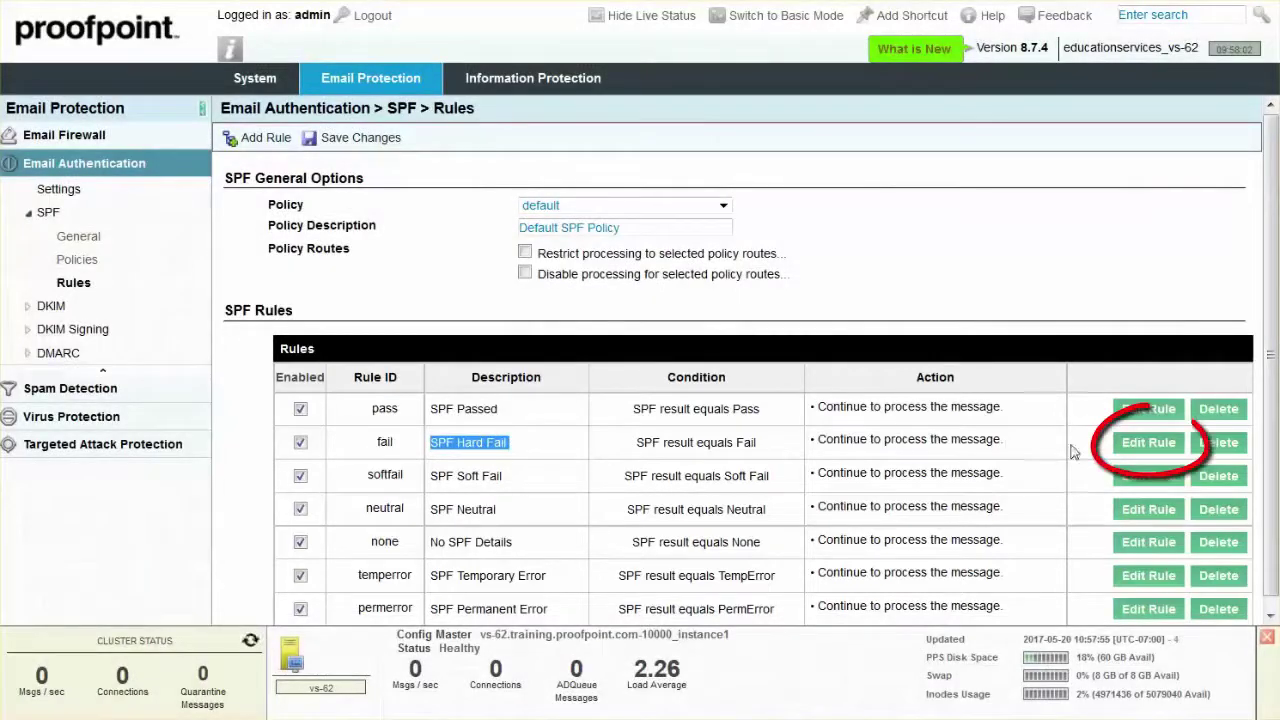
pyautogui.click(1135, 450)
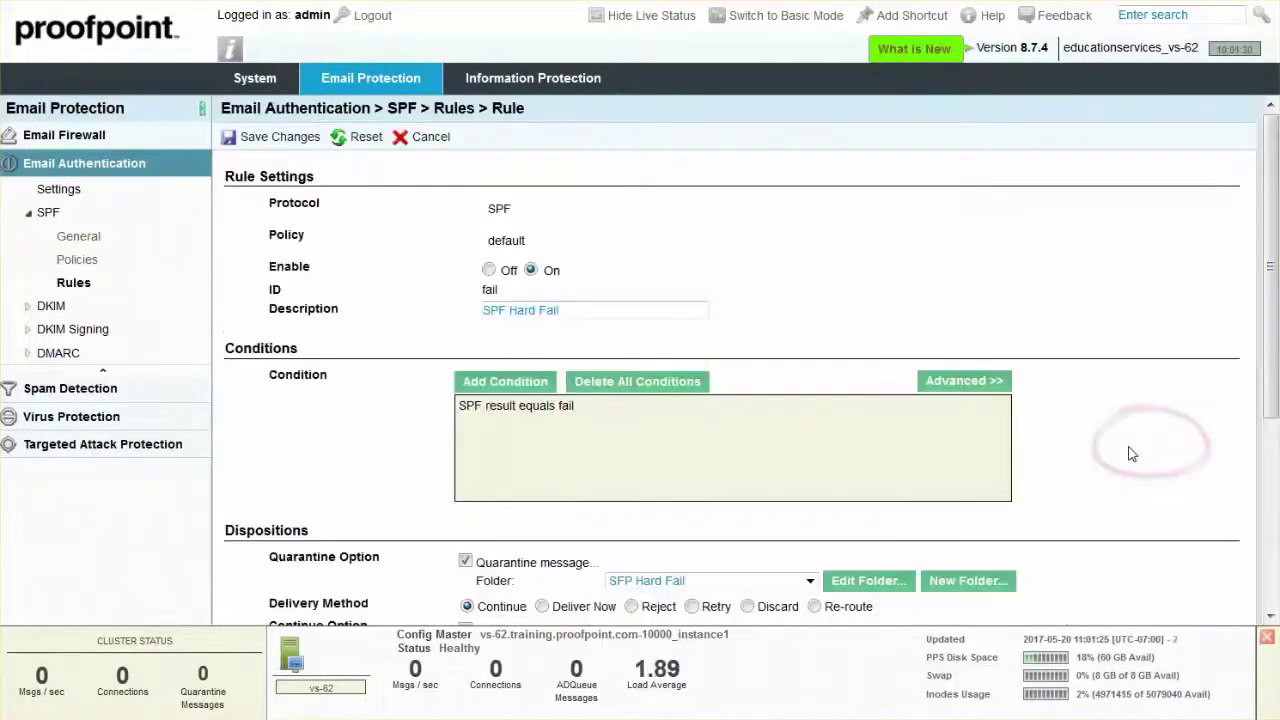
pyautogui.moveTo(1272, 355); pyautogui.dragTo(1275, 543)
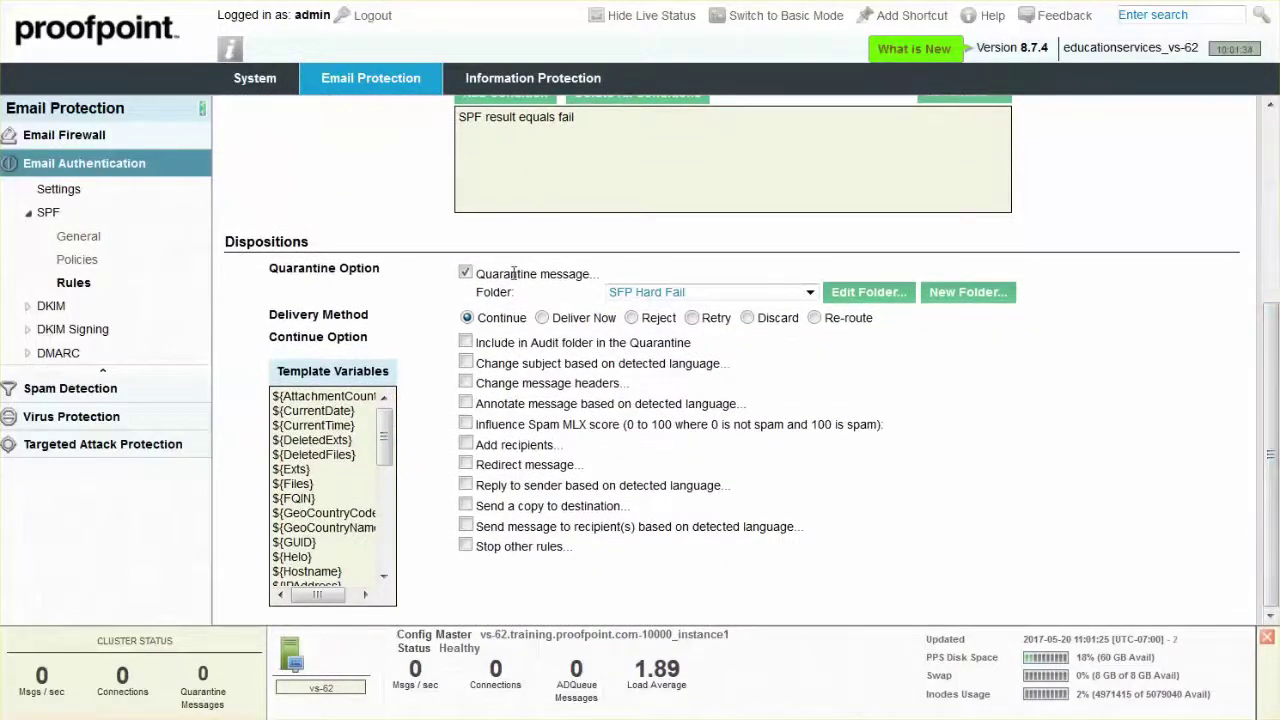
pyautogui.click(466, 273)
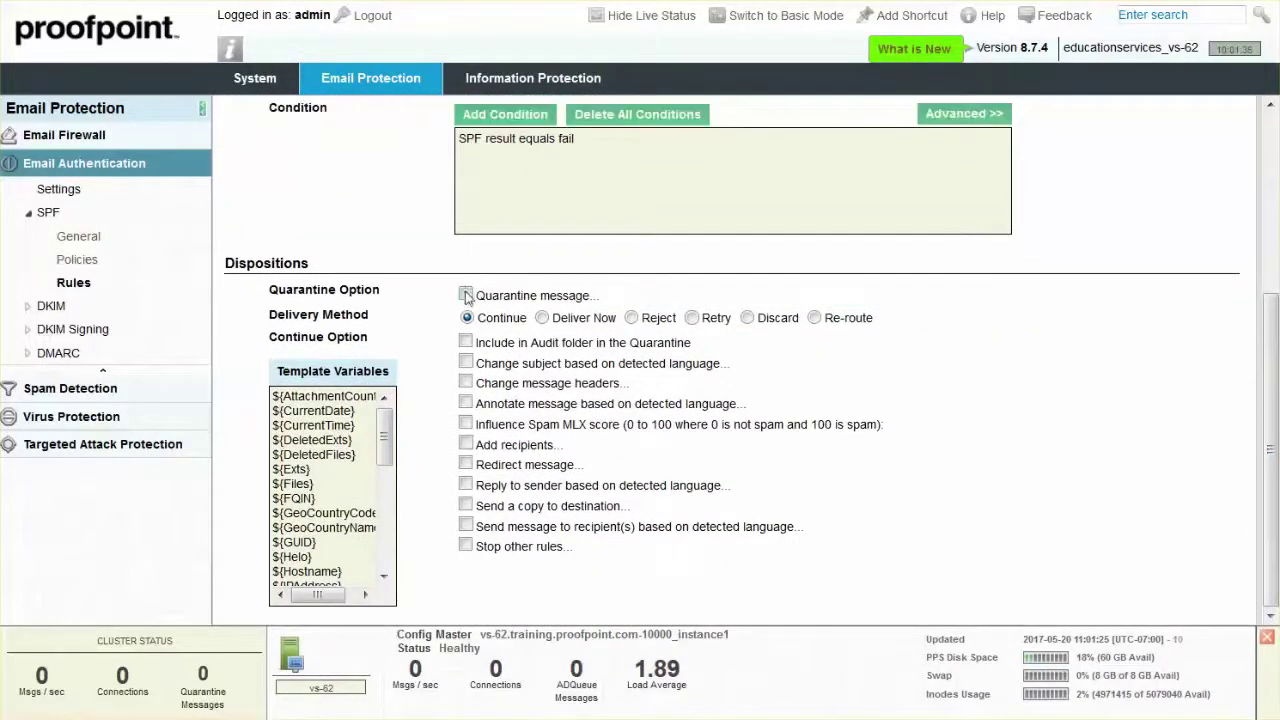
pyautogui.click(466, 295)
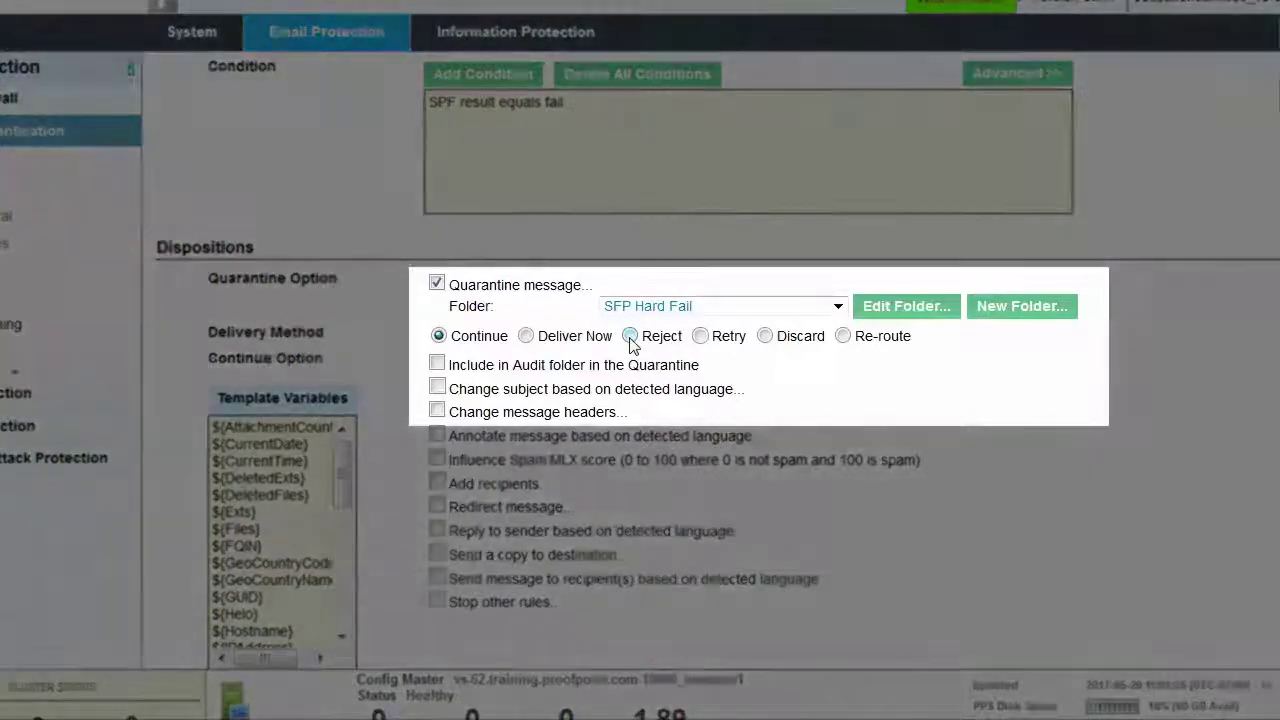
# - Try the Reject and Discard delivery methods, then set the rule back to Continue
pyautogui.click(630, 336)
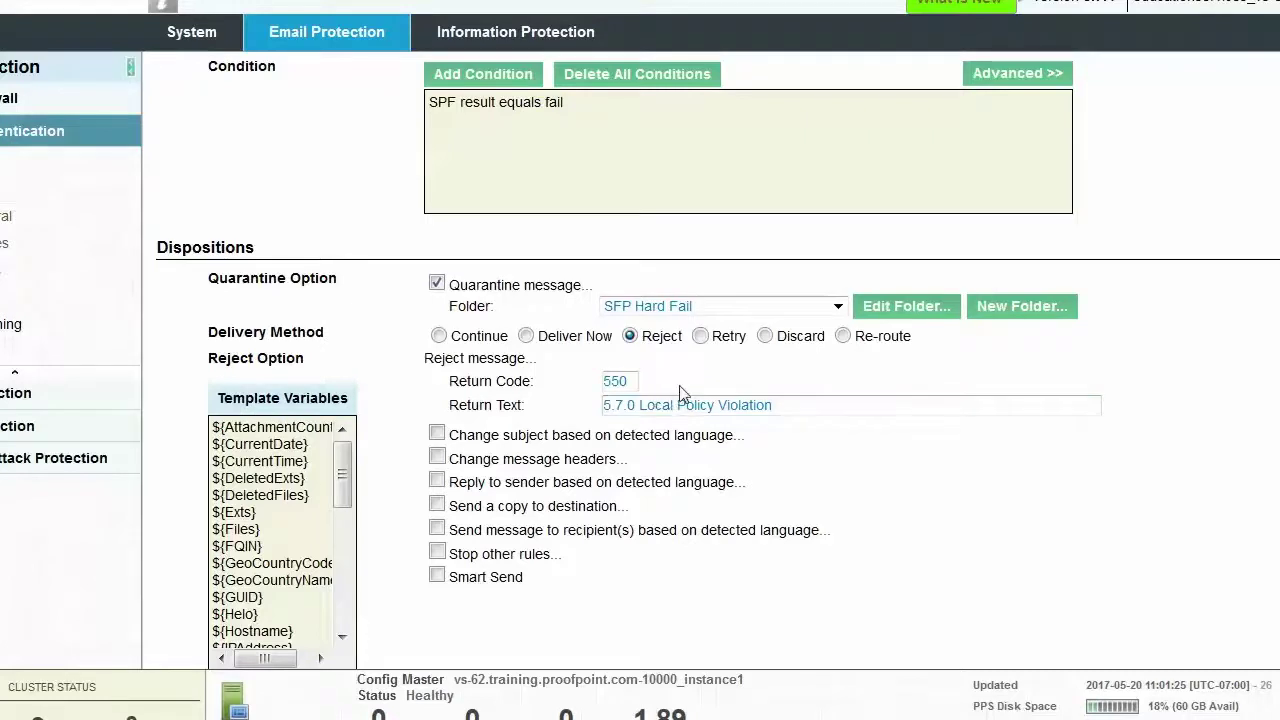
pyautogui.click(765, 336)
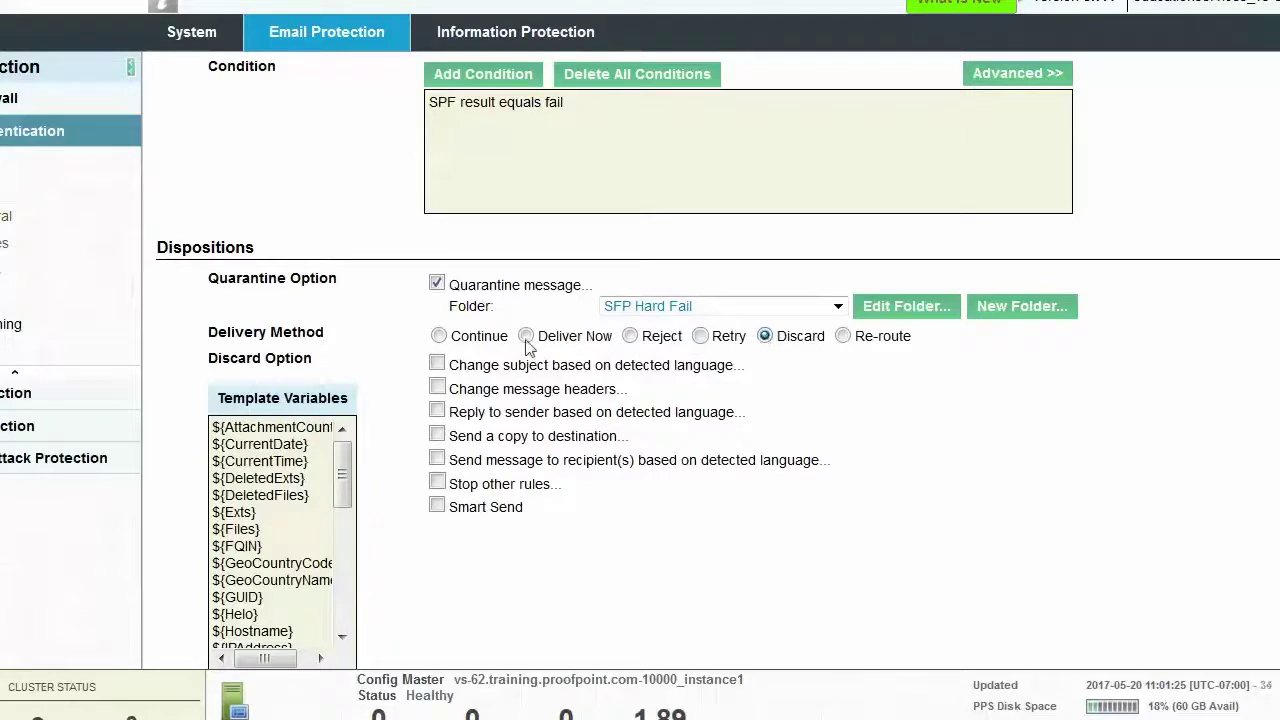
pyautogui.click(440, 337)
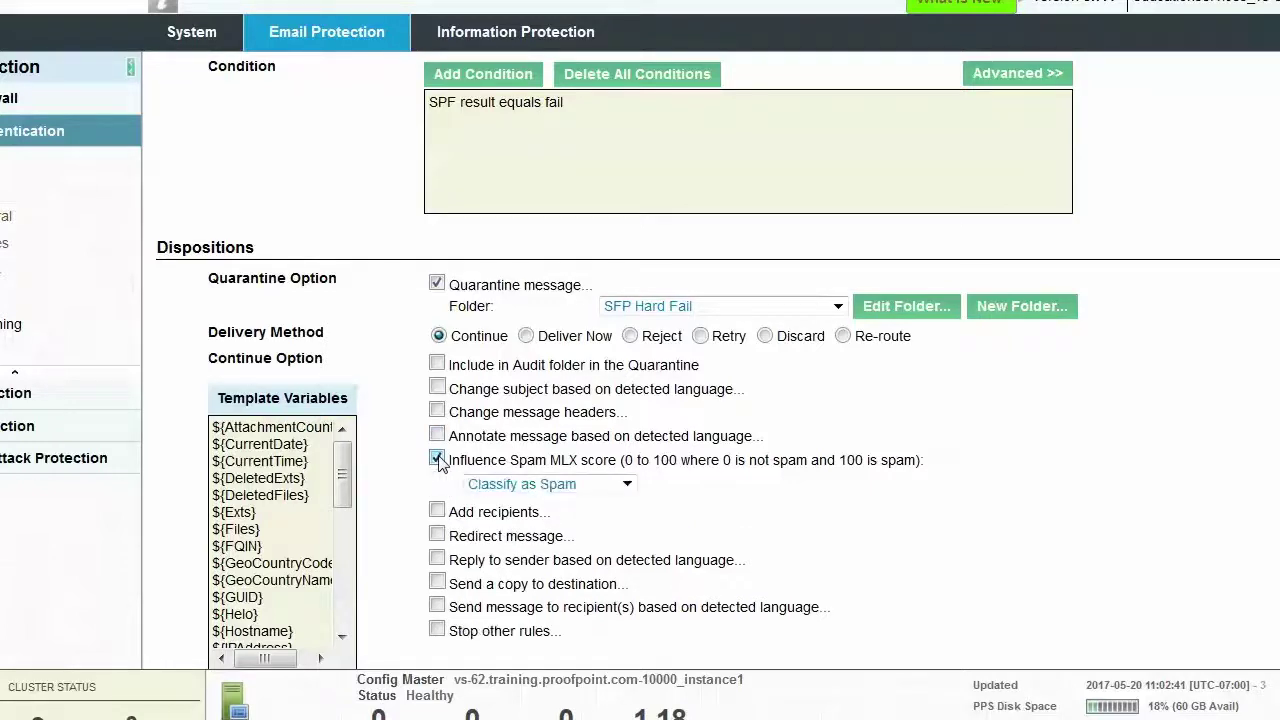
# - Demonstrate Modify Spam Score with a +40 adjustment, then switch Influence Spam MLX score off
pyautogui.click(627, 485)
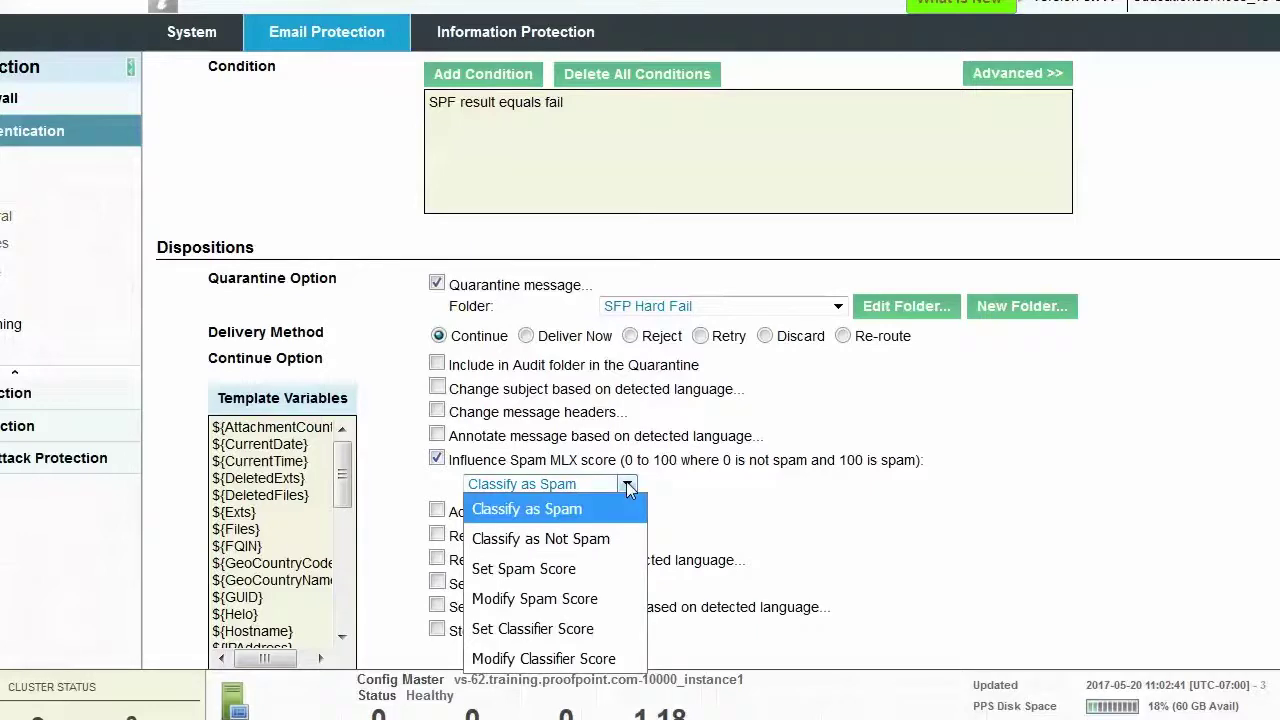
pyautogui.click(585, 599)
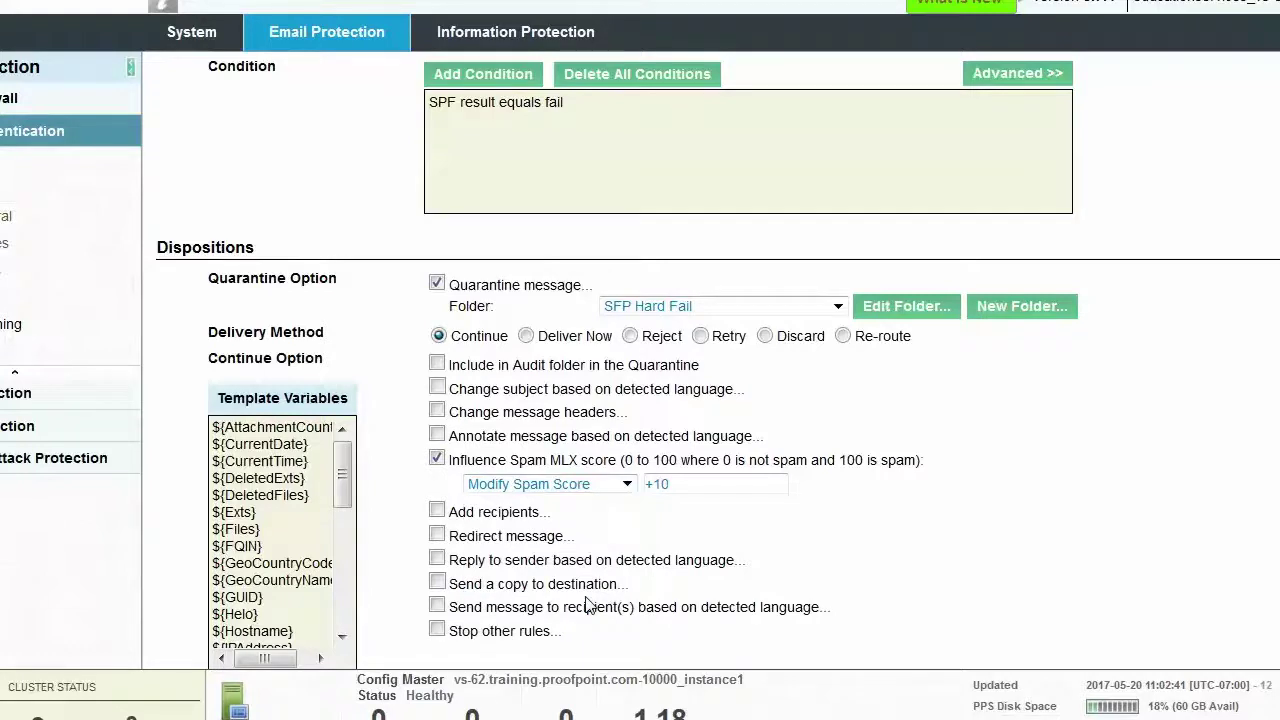
pyautogui.click(673, 484)
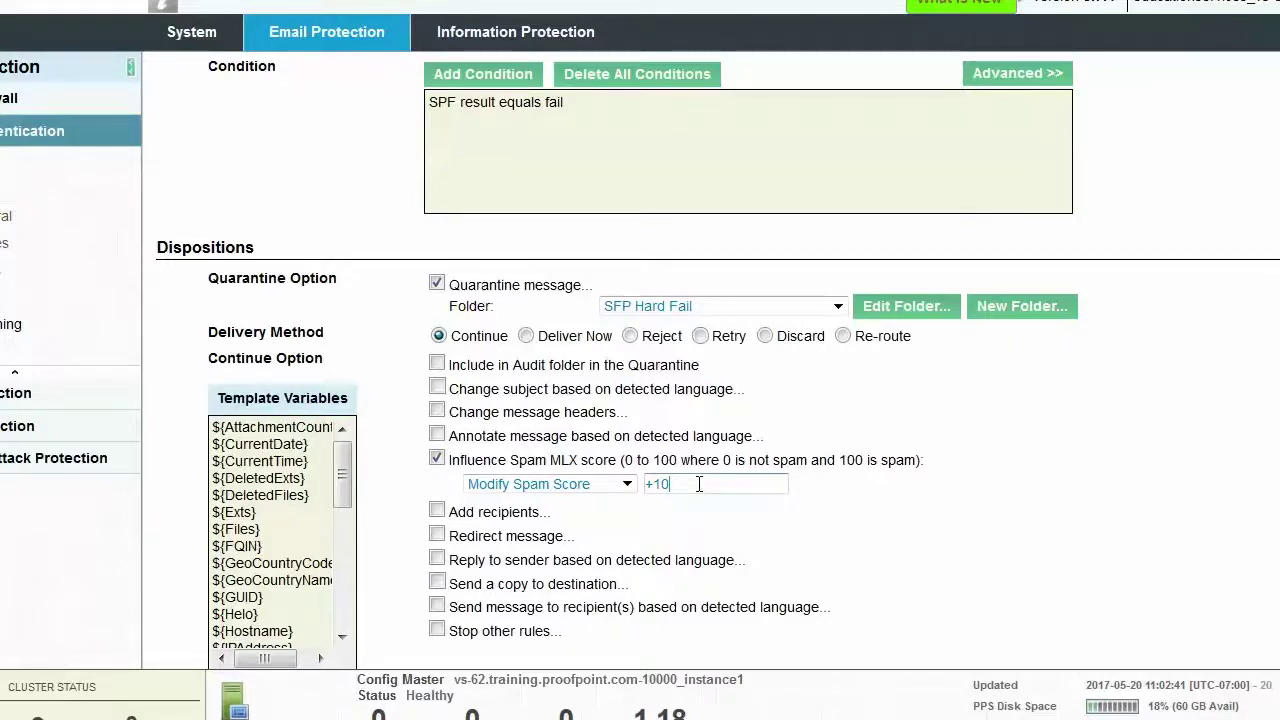
pyautogui.write('4')
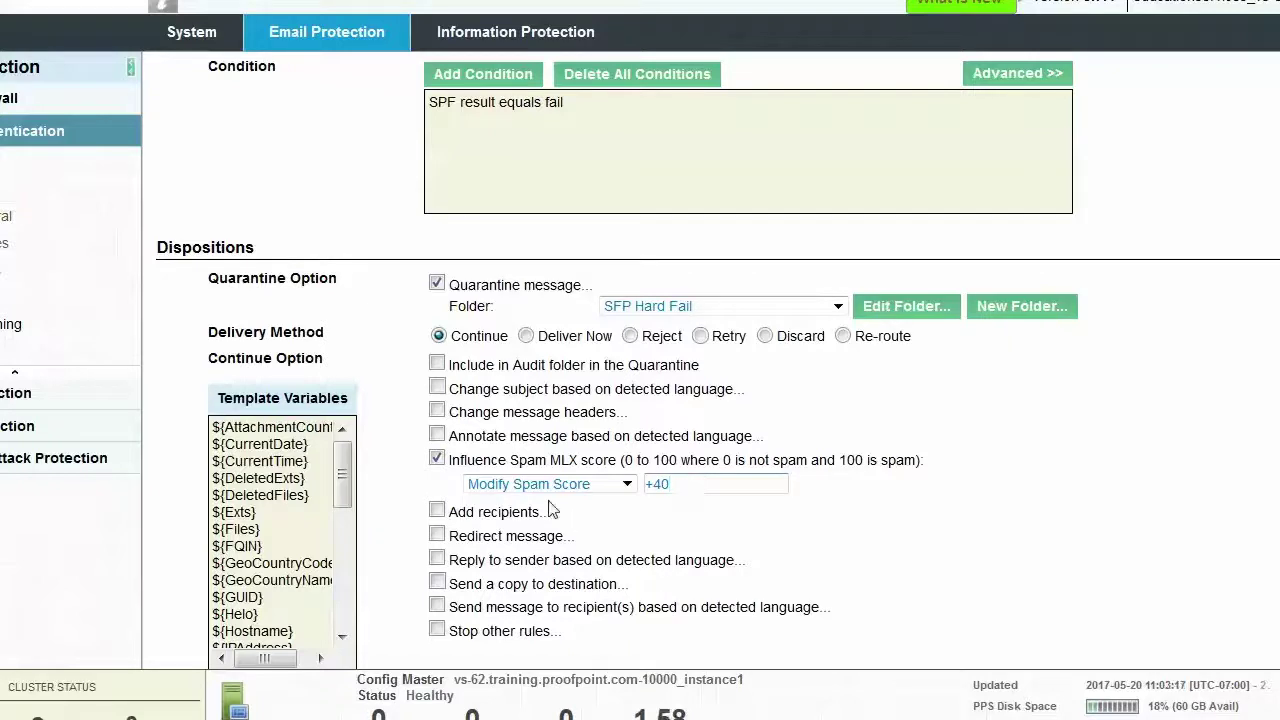
pyautogui.click(437, 459)
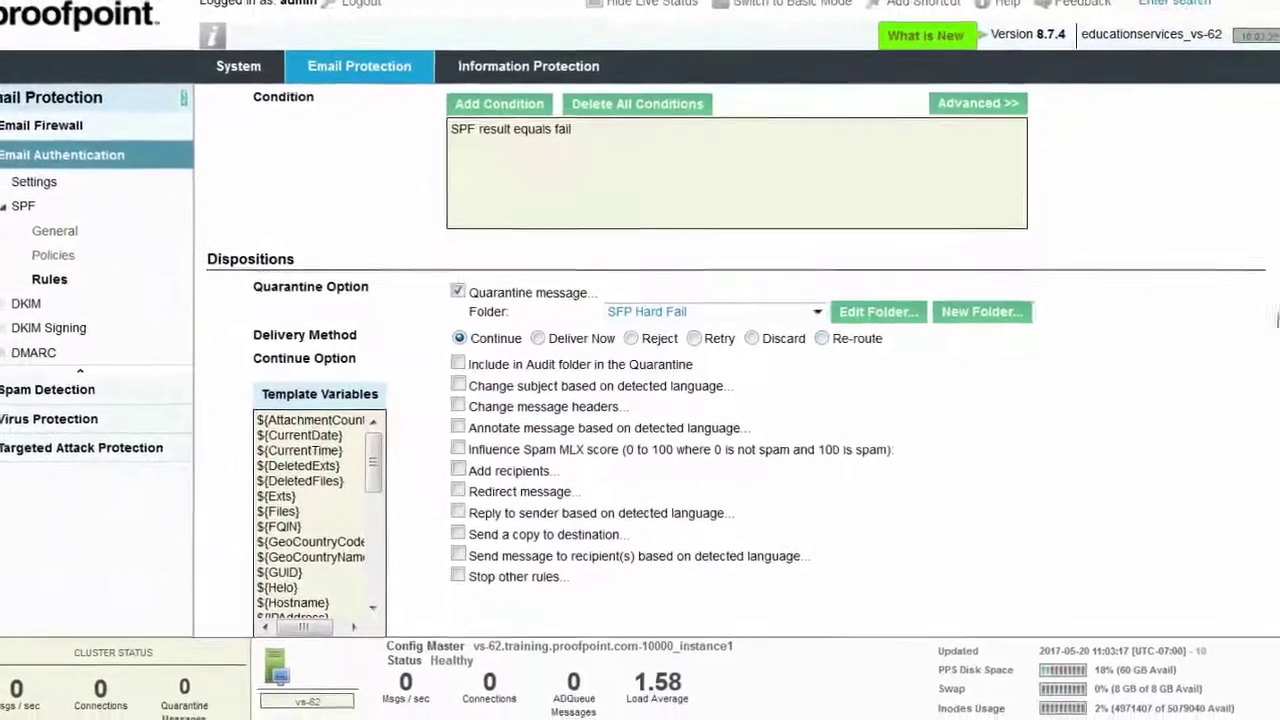
# - Save the SPF Hard Fail rule changes and return to the SPF Rules list
pyautogui.scroll(2, 766, 480)
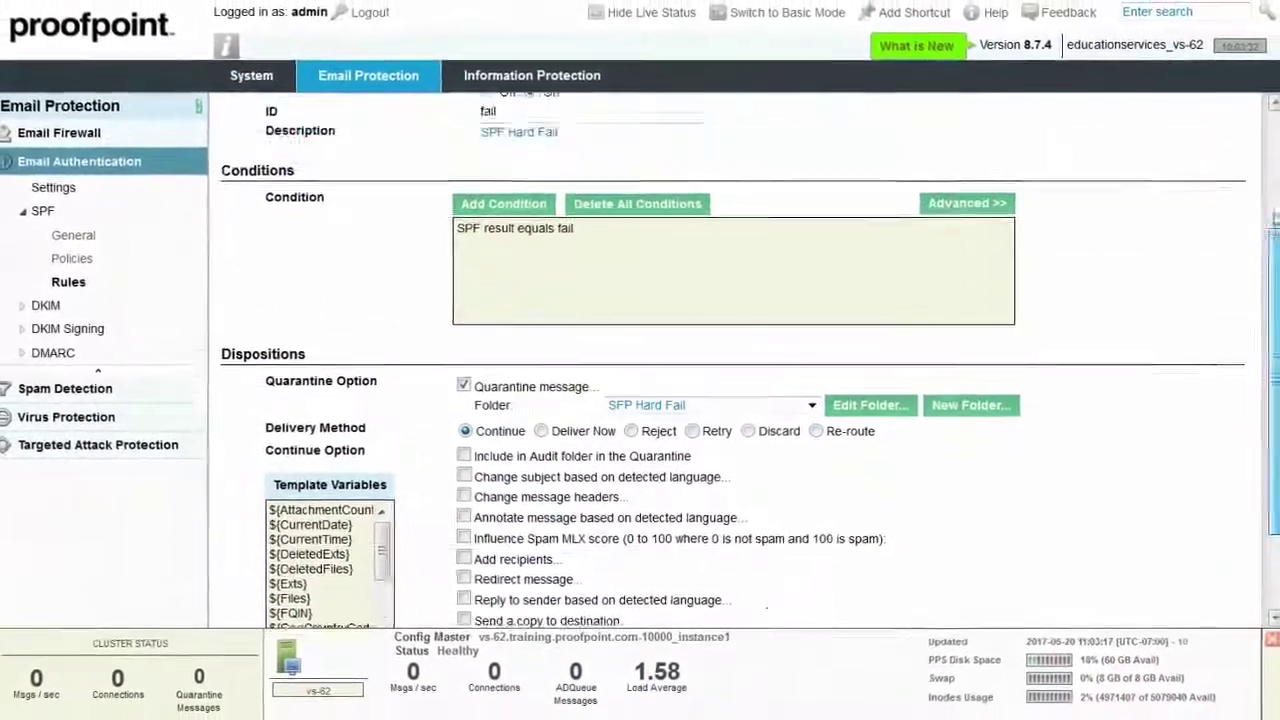
pyautogui.scroll(3, 766, 480)
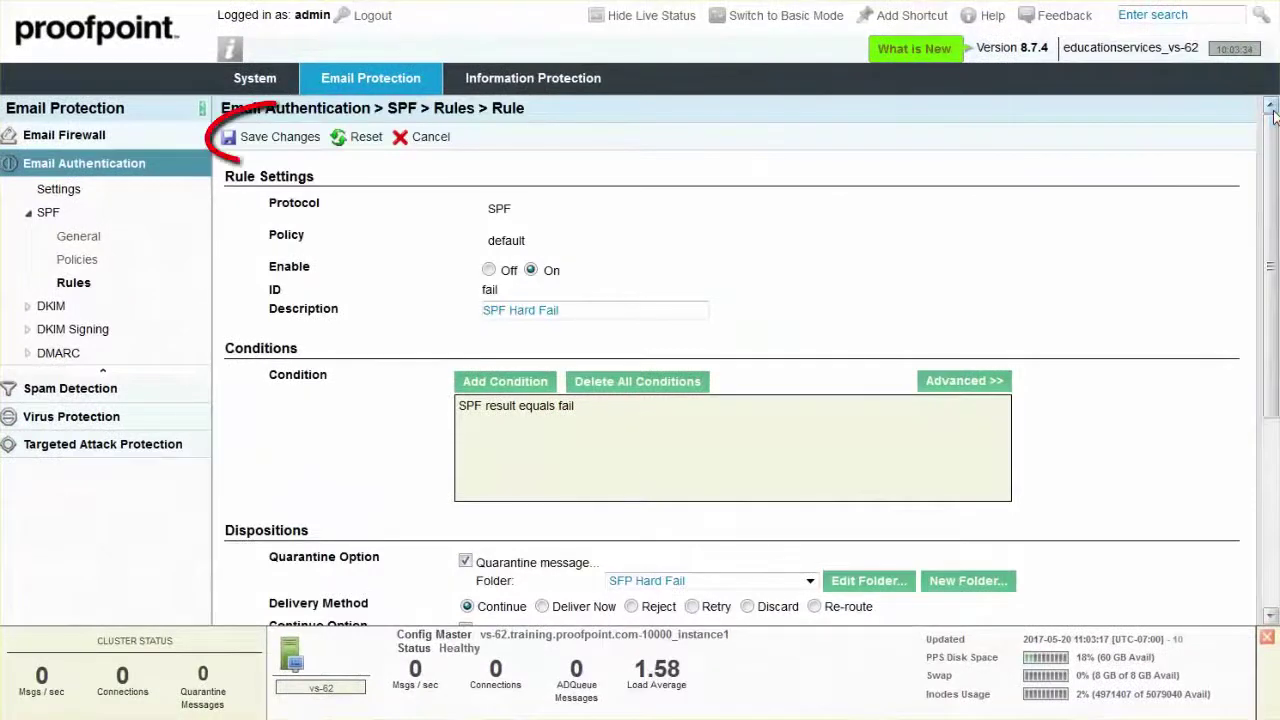
pyautogui.click(287, 145)
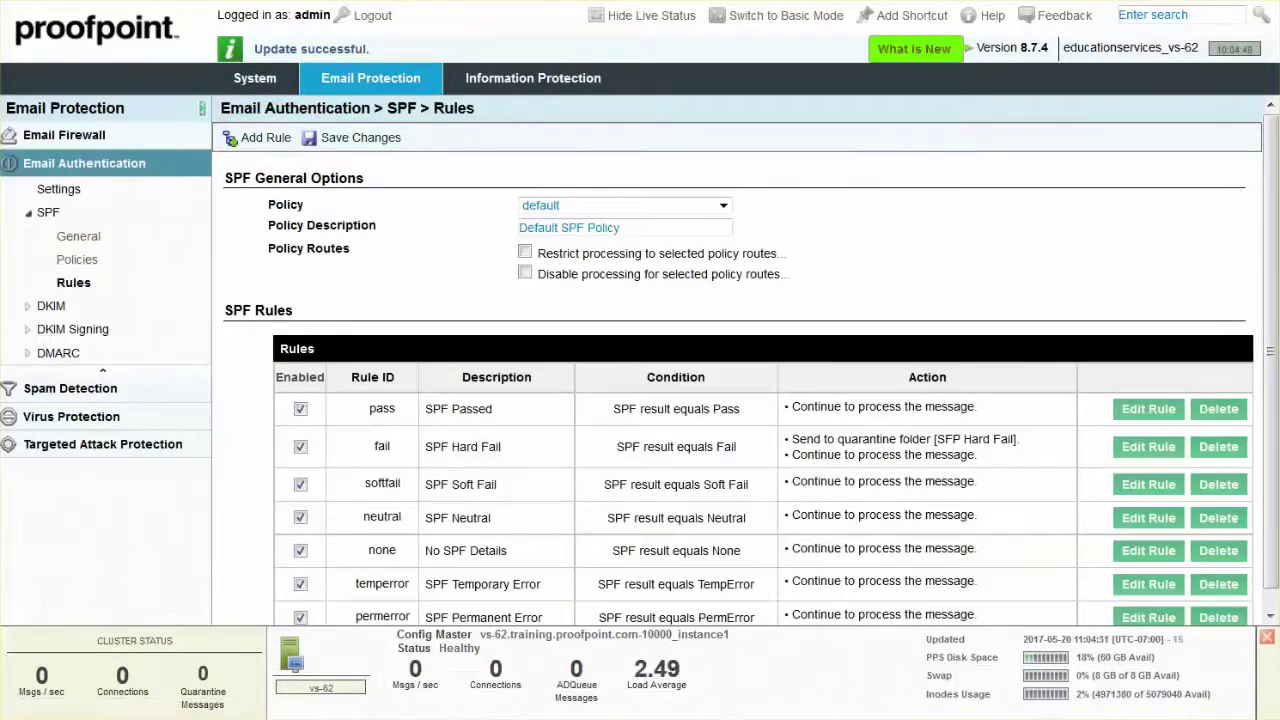
# - Open the SFP Hard Fail folder under System > Quarantine > Folders to view its messages
pyautogui.click(262, 80)
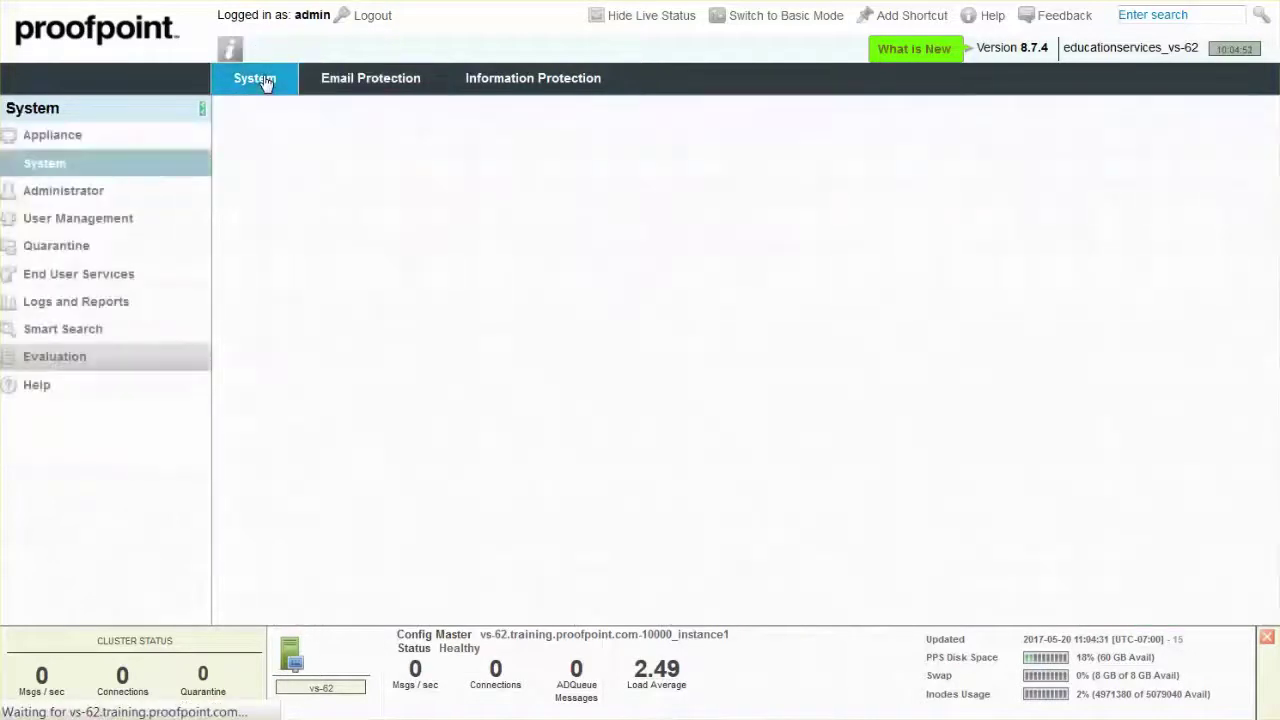
pyautogui.click(58, 250)
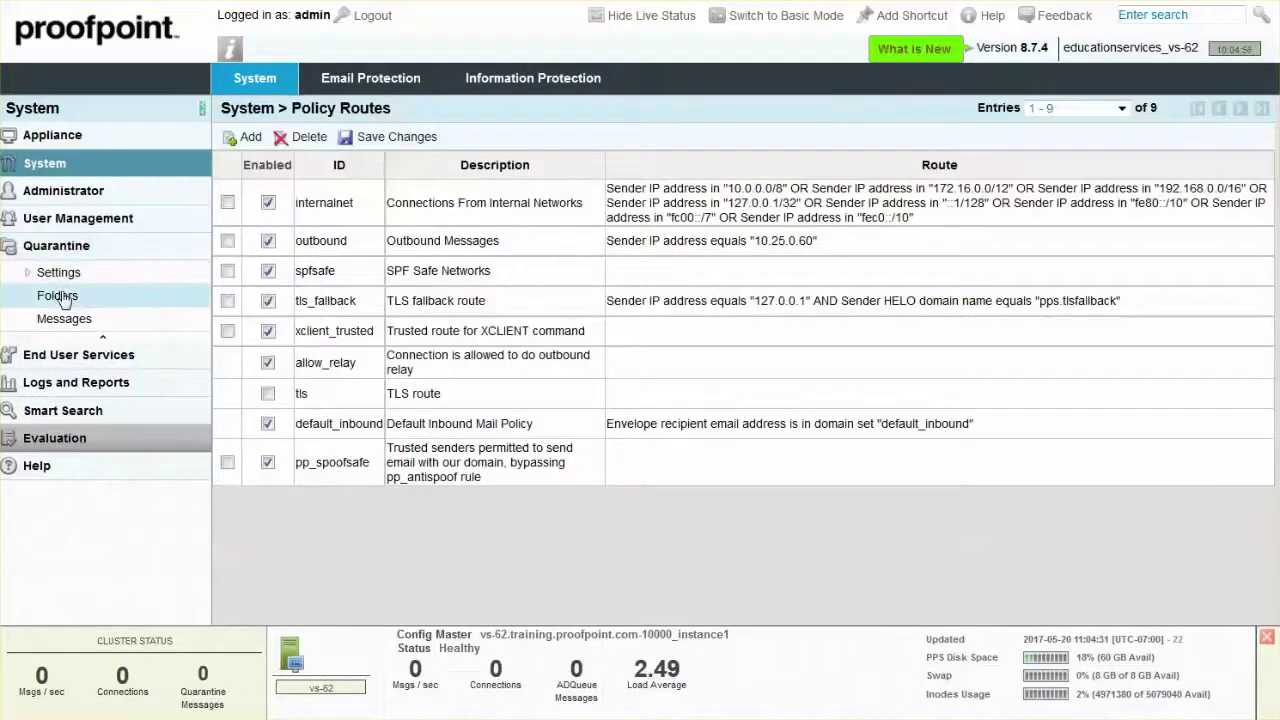
pyautogui.click(60, 297)
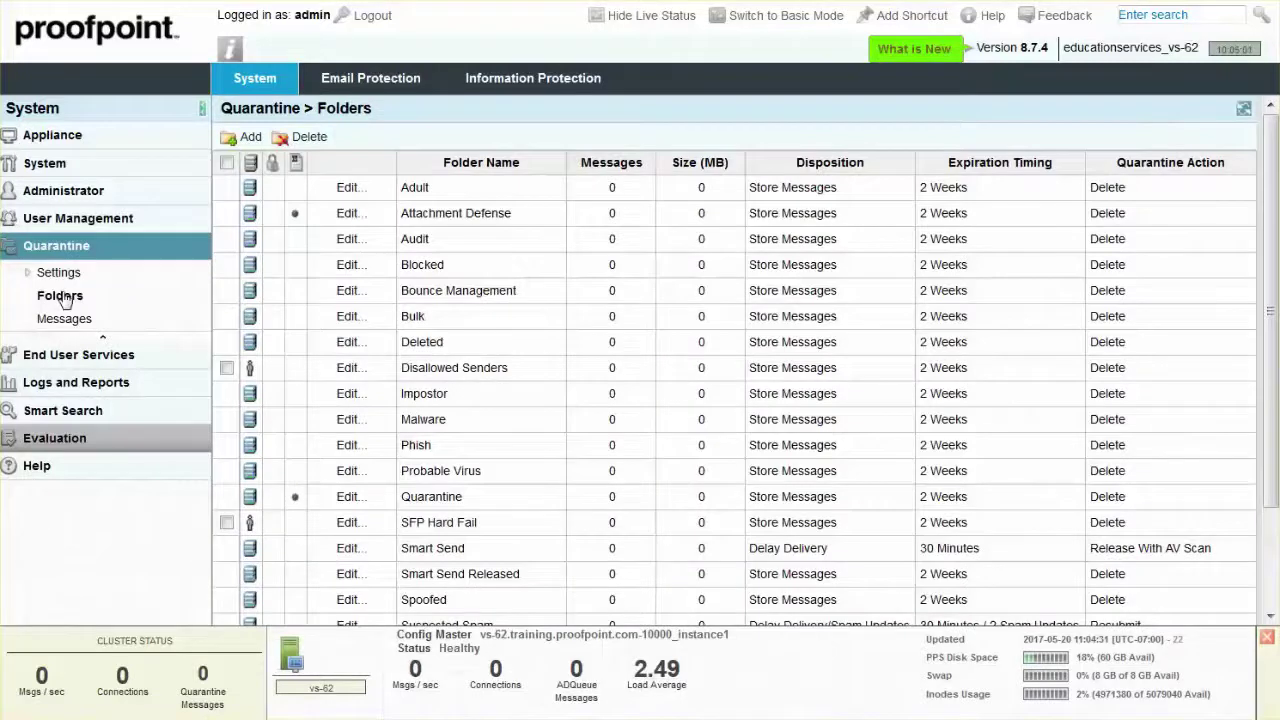
pyautogui.click(419, 529)
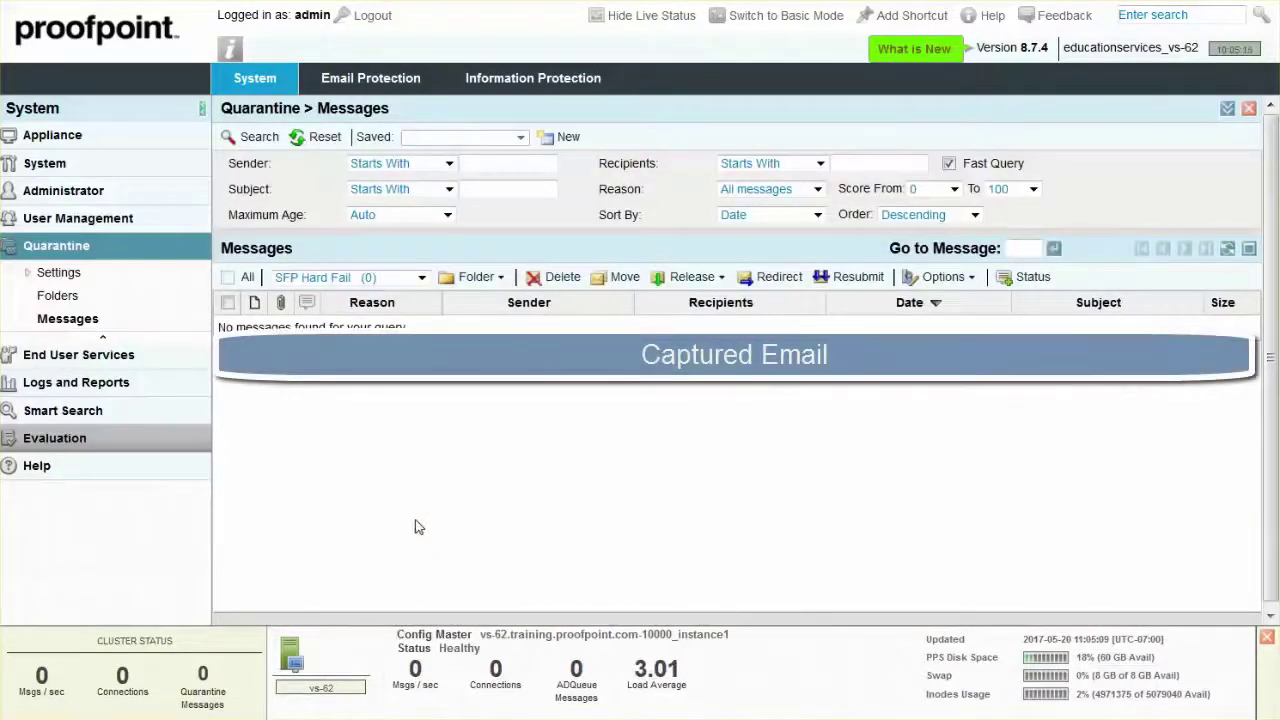
# - Open the spfsafe policy route (SPF Safe Networks) and close the Add Condition popup without adding
pyautogui.click(55, 248)
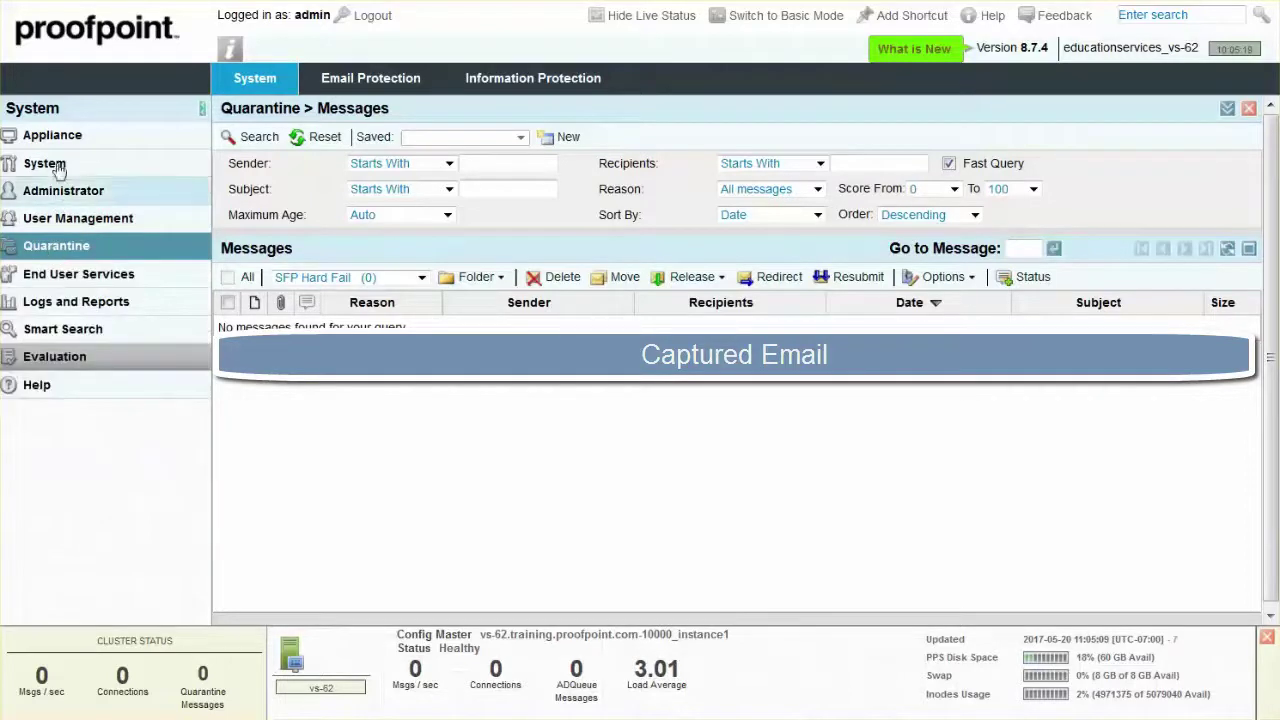
pyautogui.click(48, 164)
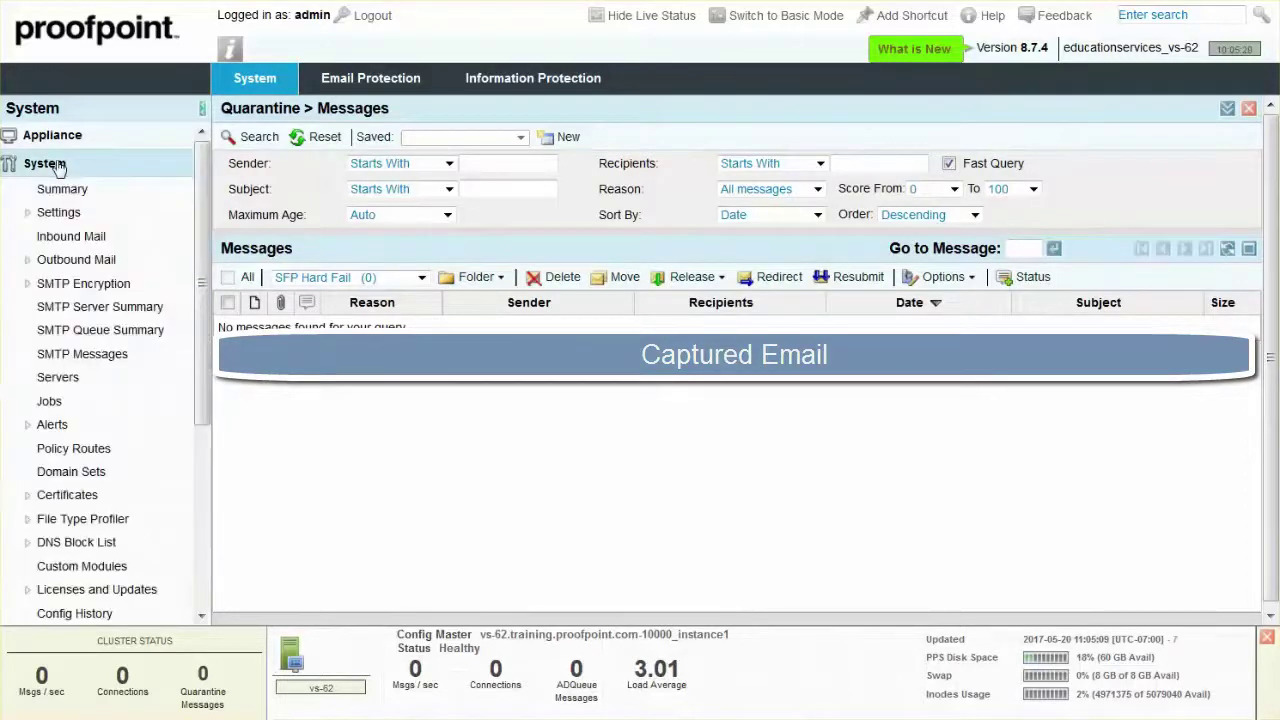
pyautogui.click(85, 455)
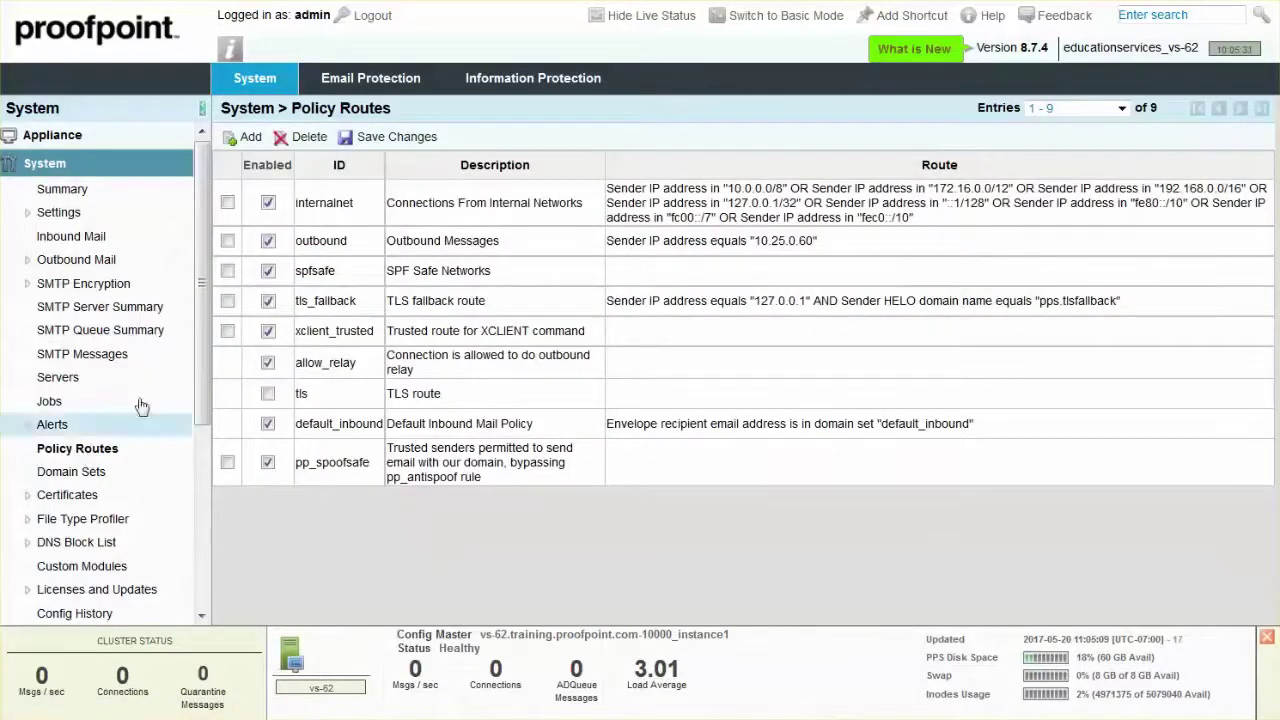
pyautogui.click(318, 272)
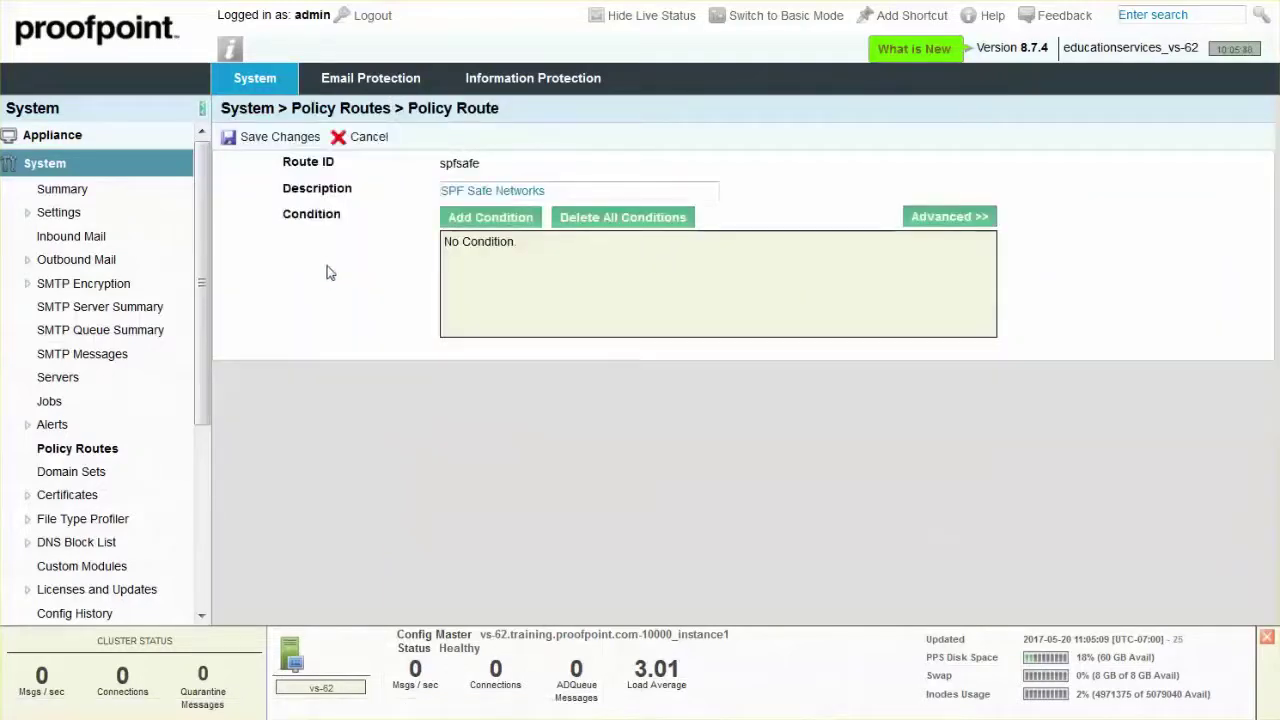
pyautogui.click(464, 218)
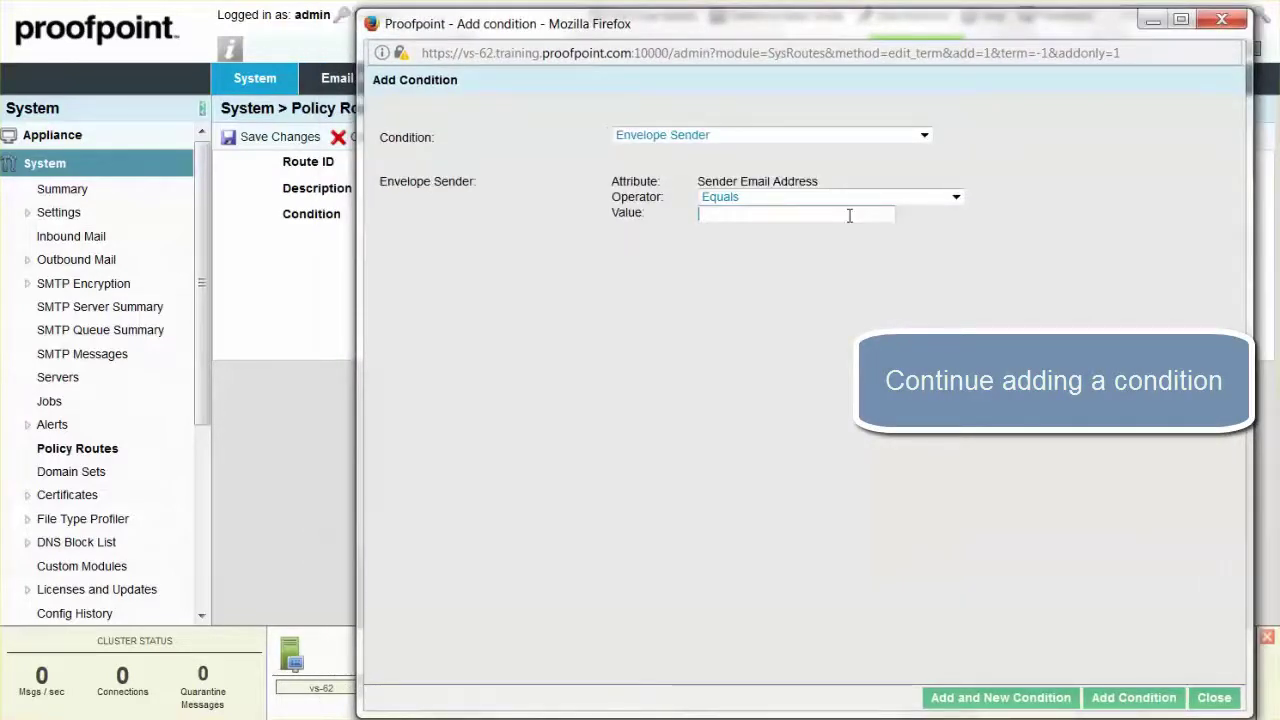
pyautogui.click(1216, 699)
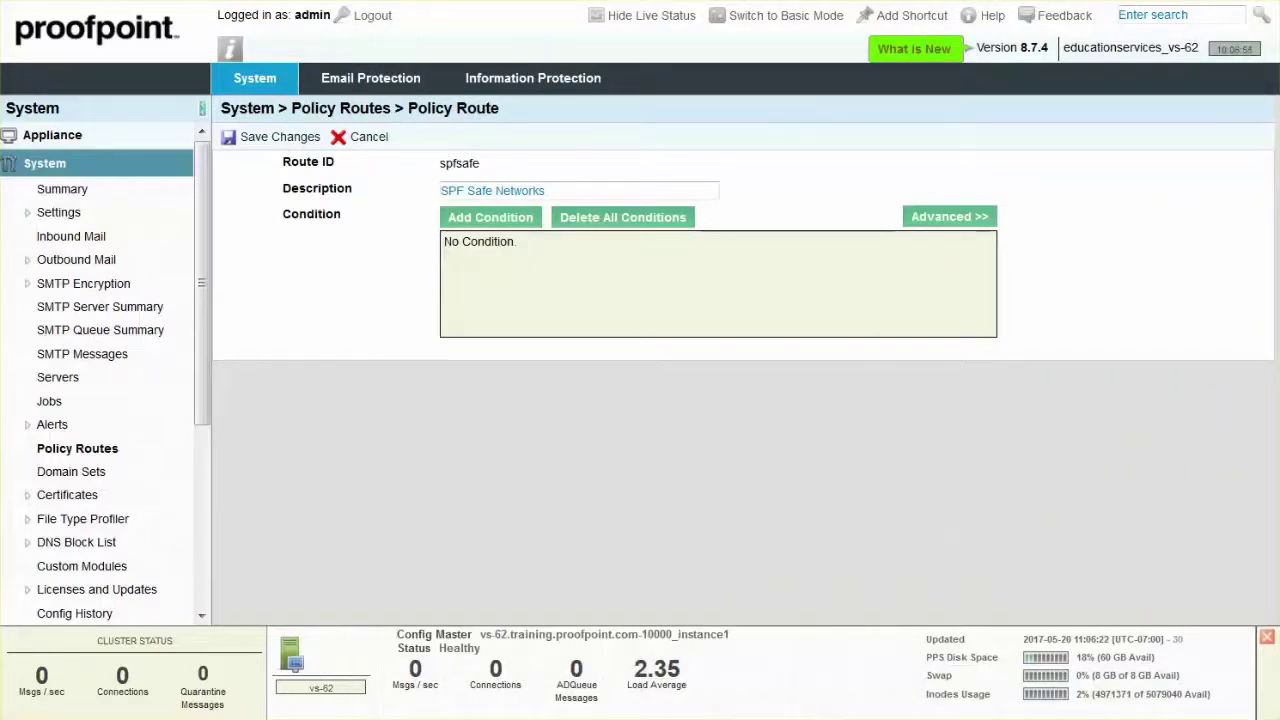
# - Reopen the SPF Hard Fail rule, try Reject and Discard, and keep delivery on Continue
pyautogui.click(370, 85)
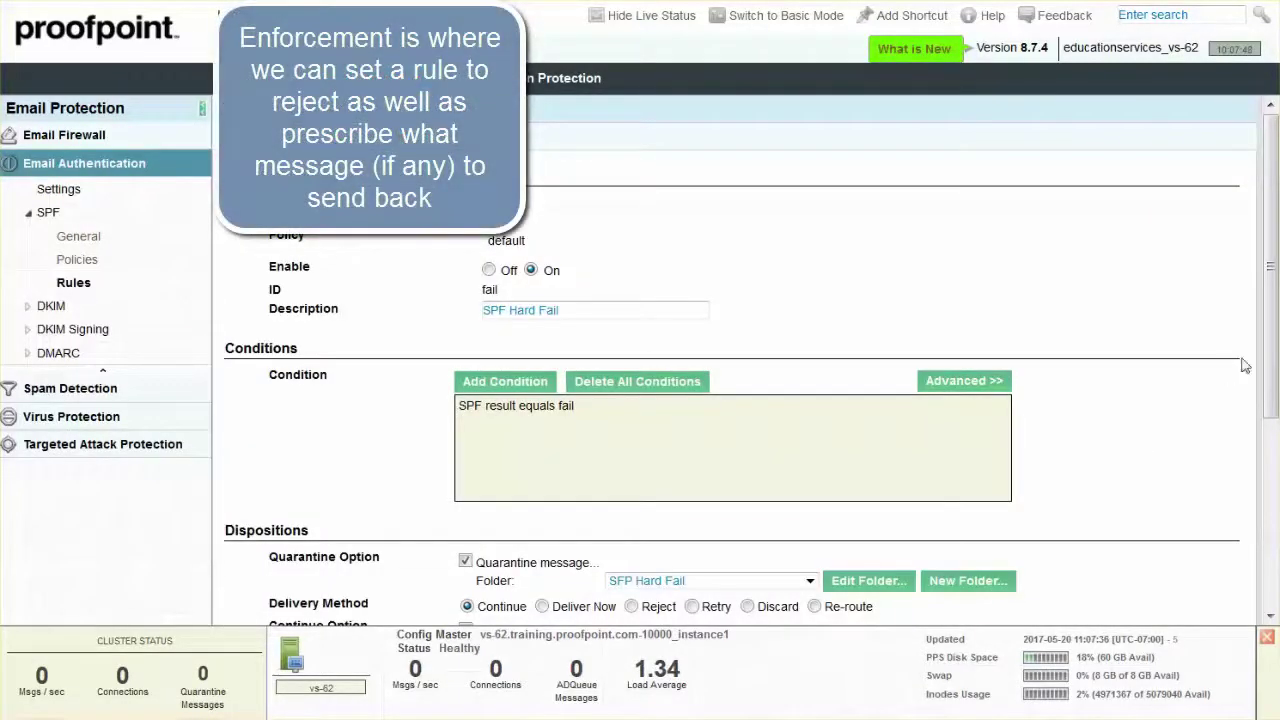
pyautogui.moveTo(1271, 378); pyautogui.dragTo(1273, 568)
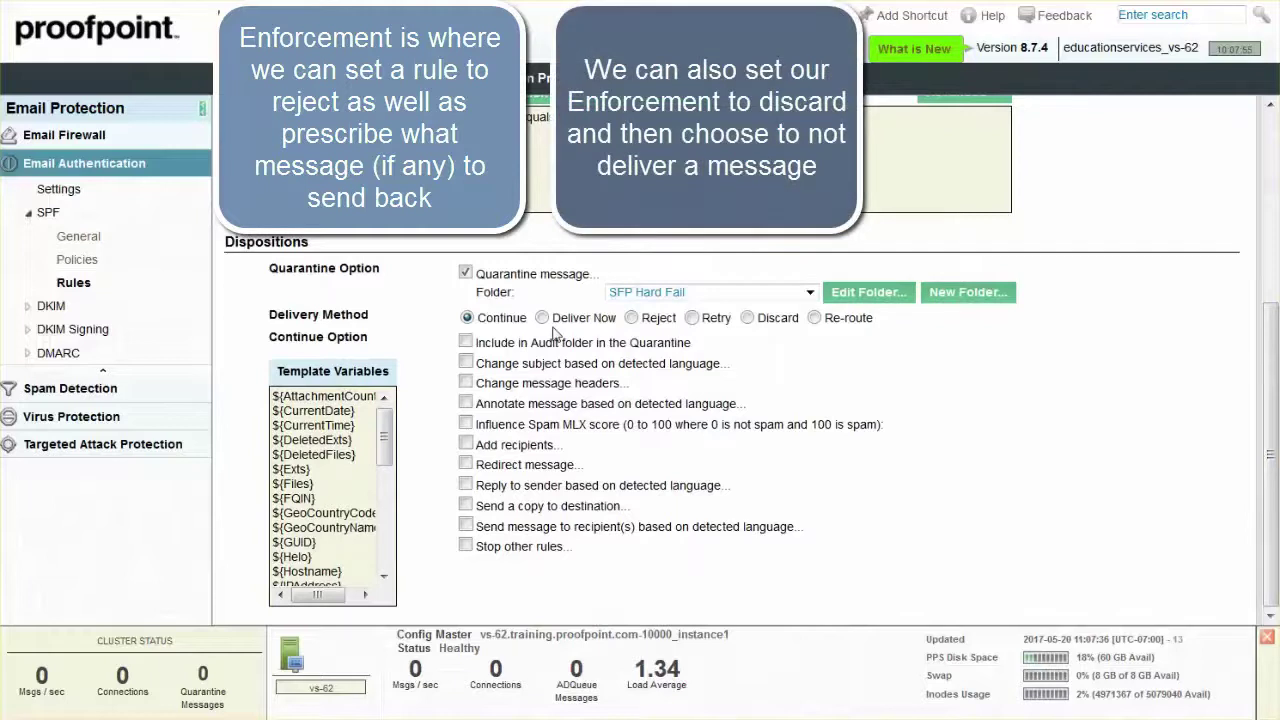
pyautogui.click(632, 318)
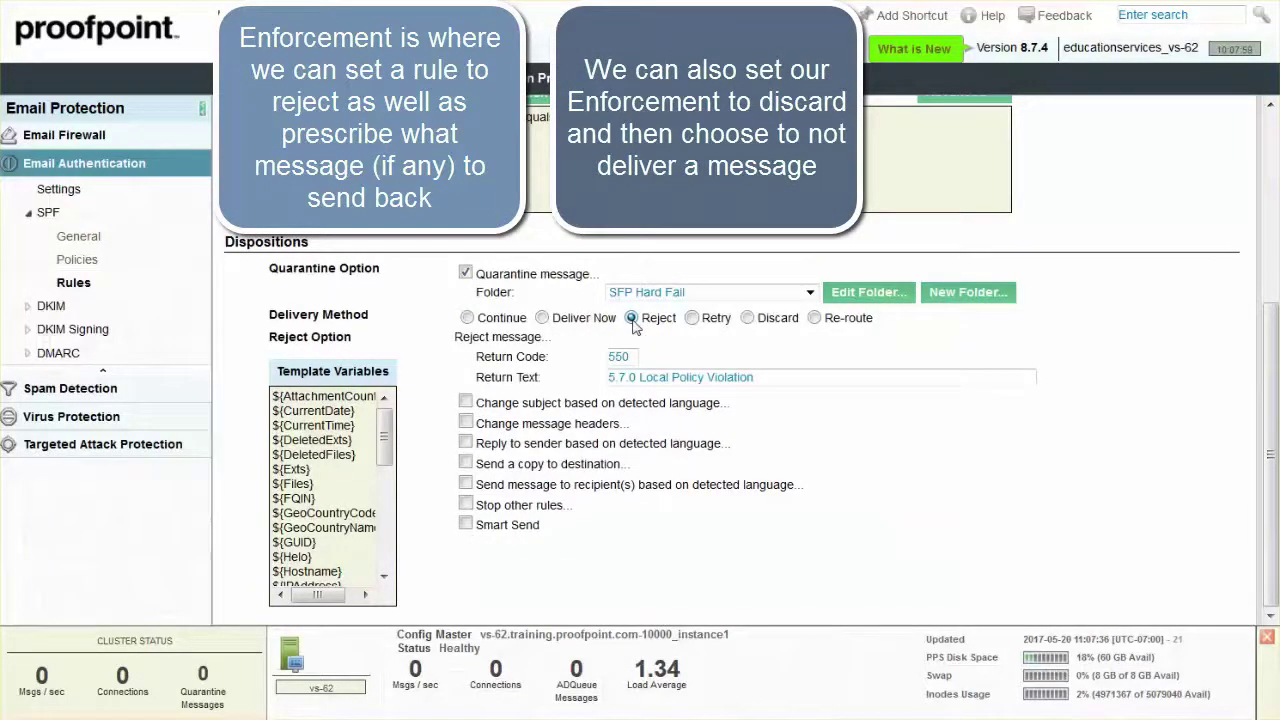
pyautogui.click(747, 318)
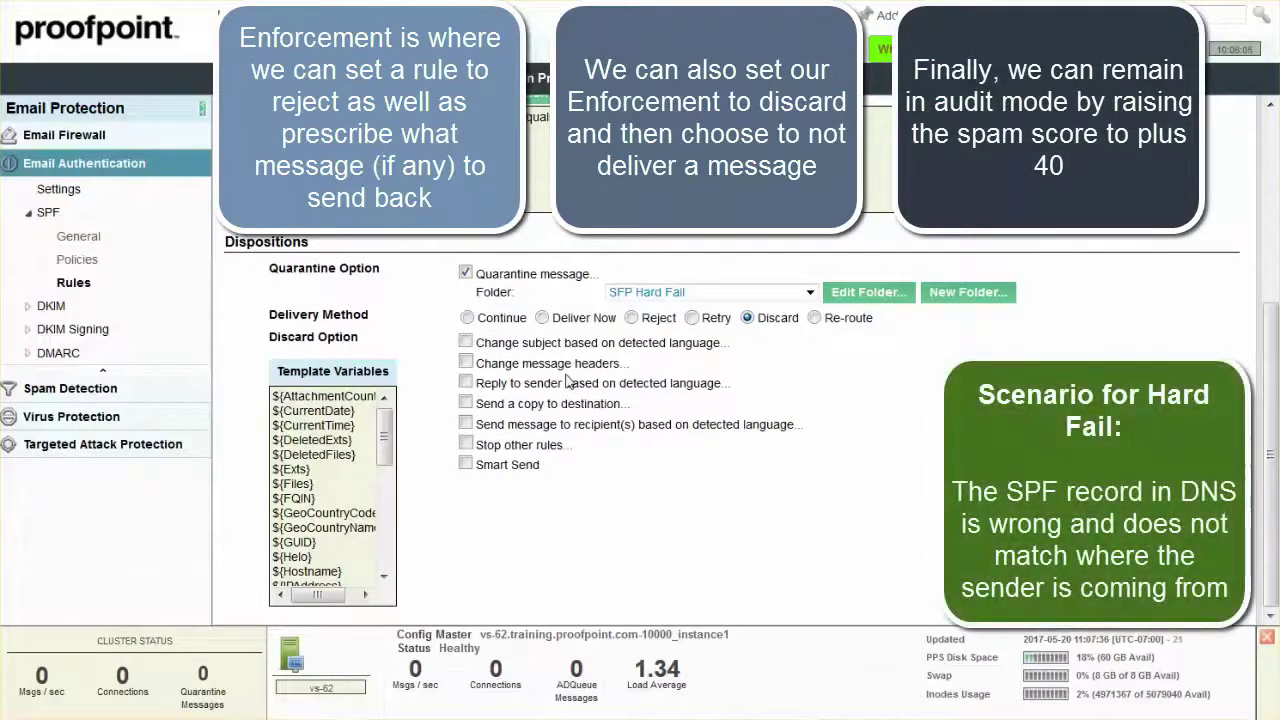
pyautogui.click(467, 318)
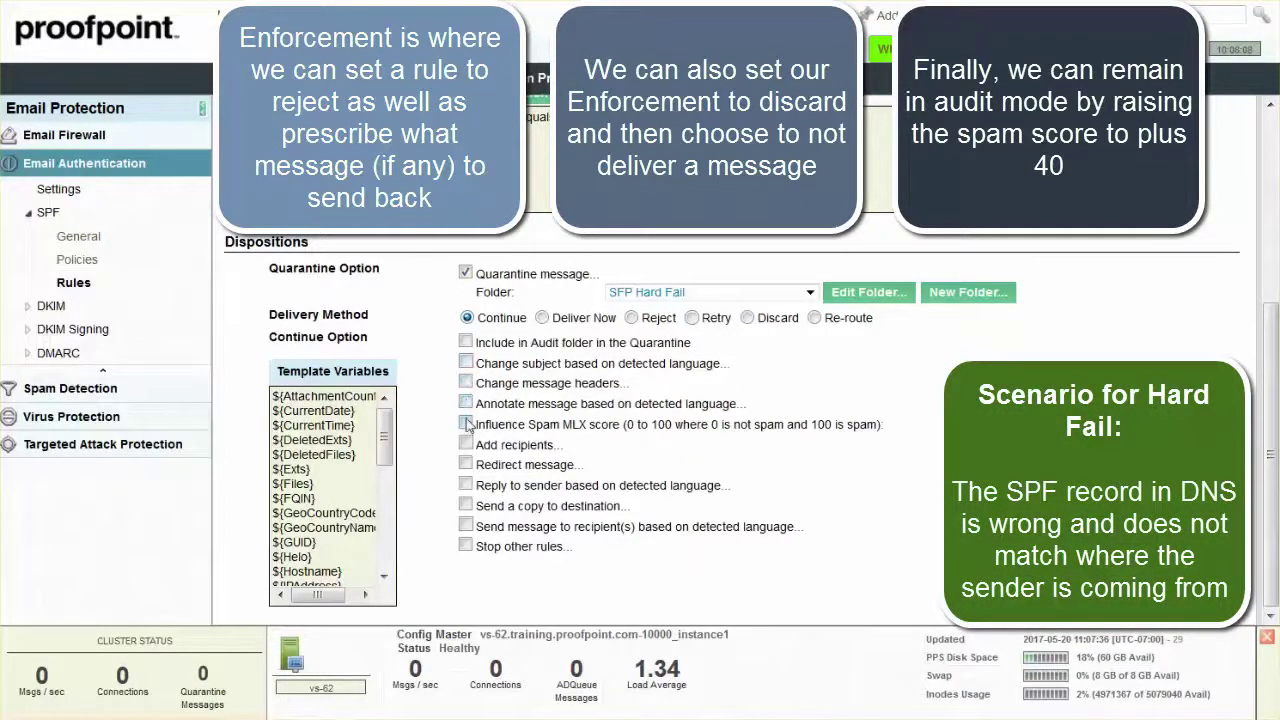
# - Enable Influence Spam MLX score and choose Modify Spam Score, currently +10
pyautogui.click(465, 424)
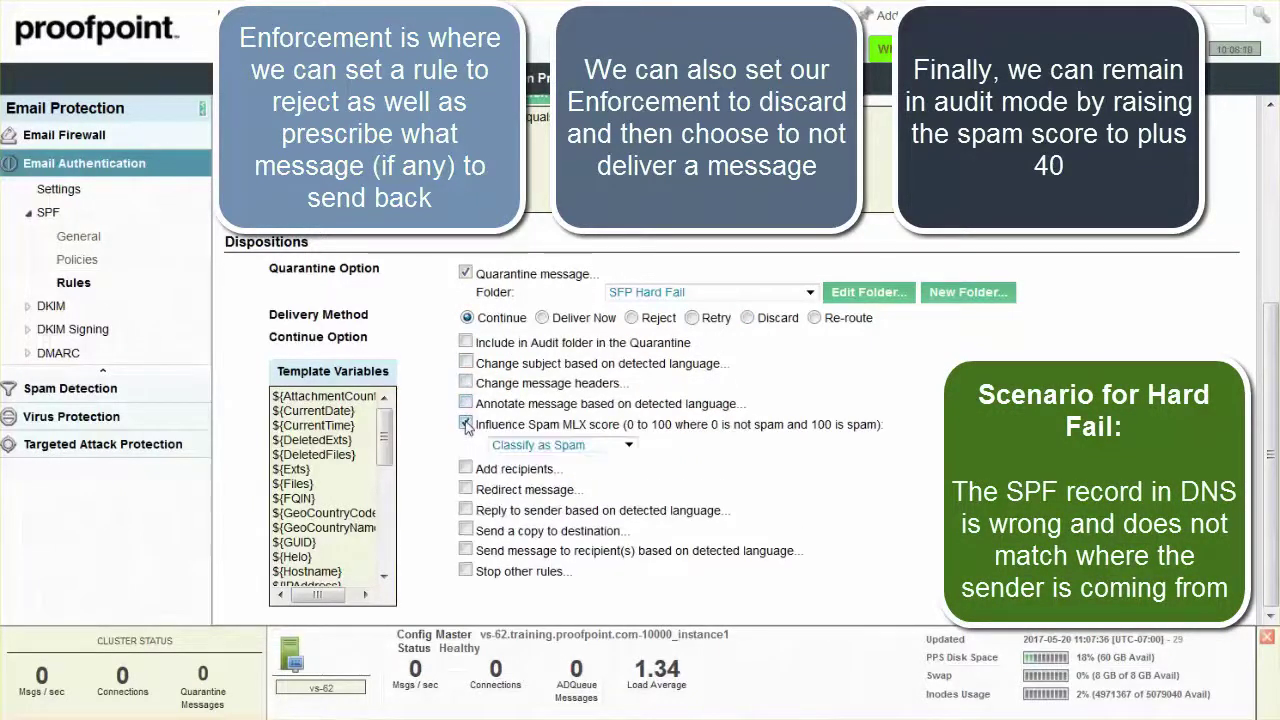
pyautogui.click(627, 446)
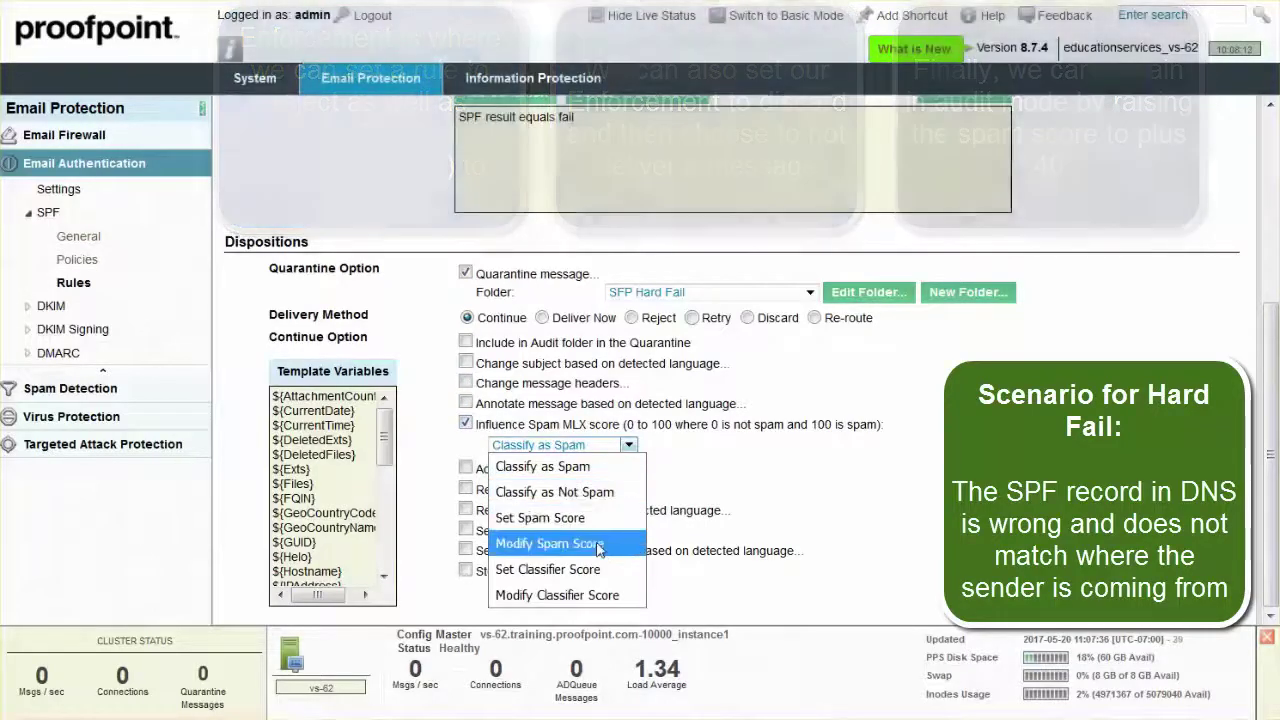
pyautogui.click(600, 543)
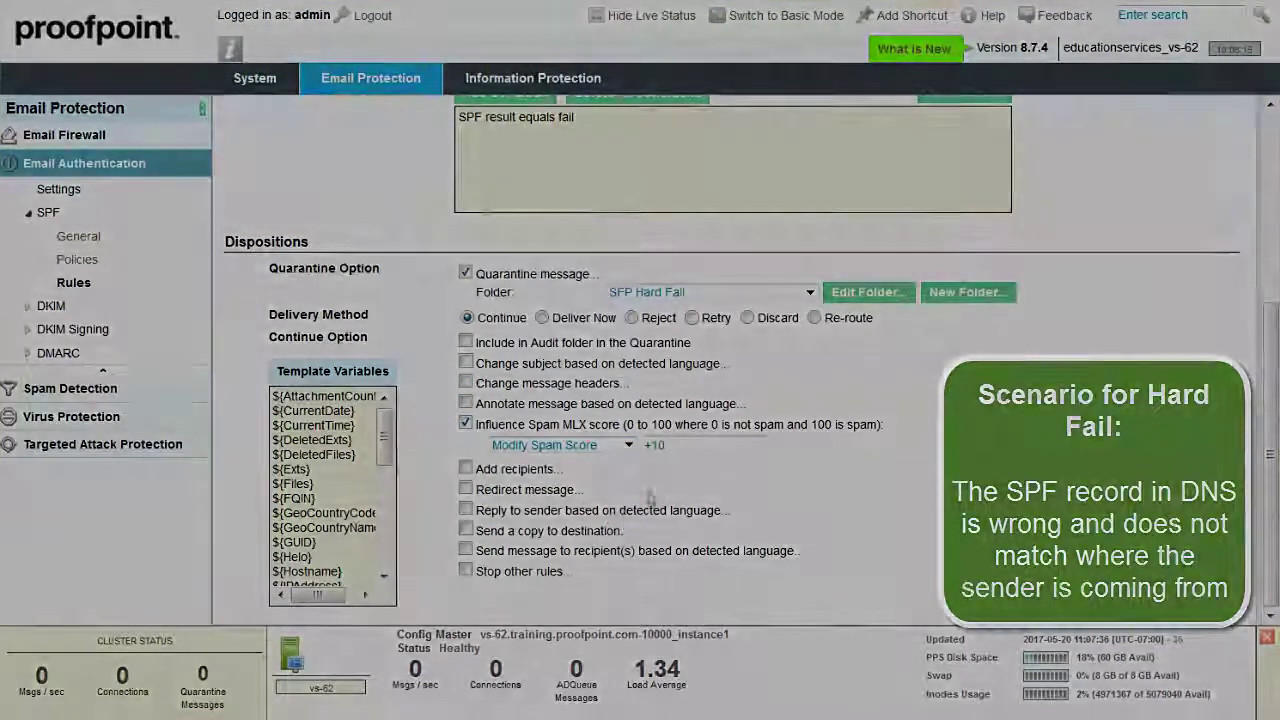